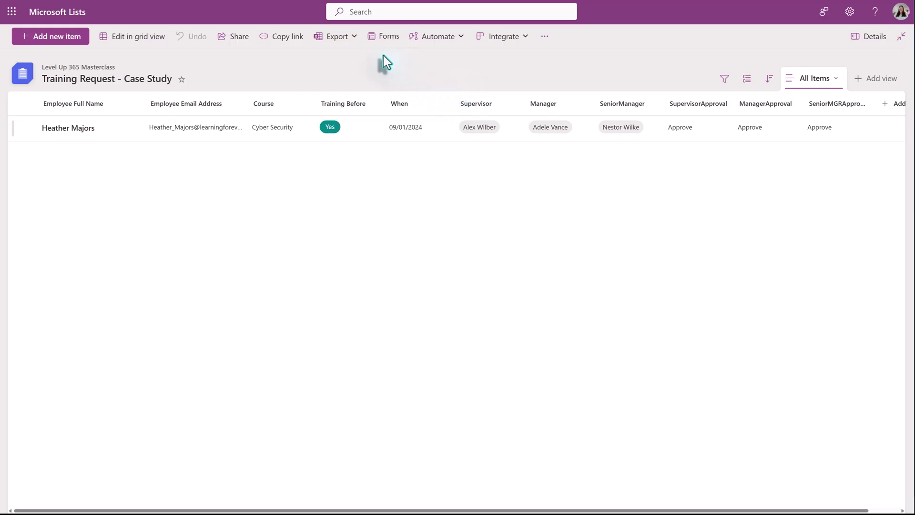
- Examine the list's Training Request form, including its shown and hidden fields and its sending options, and close it
left_click(386, 41)
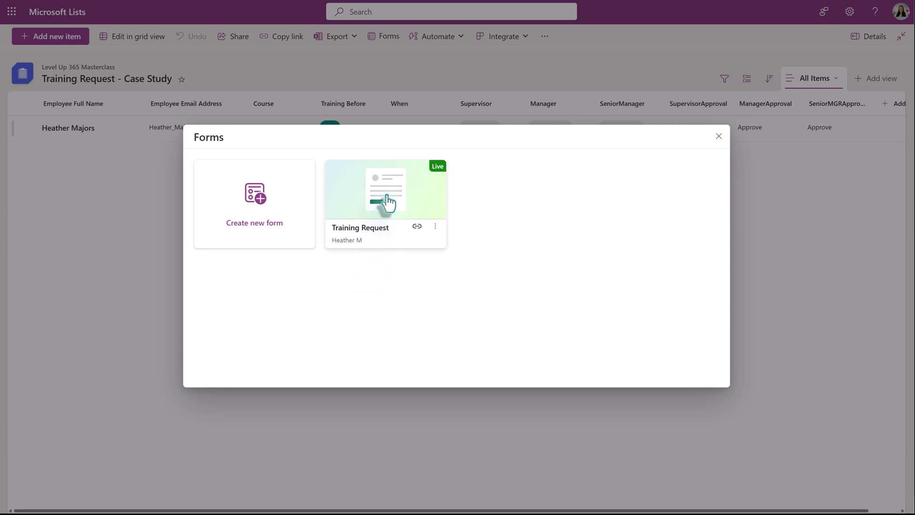
left_click(387, 198)
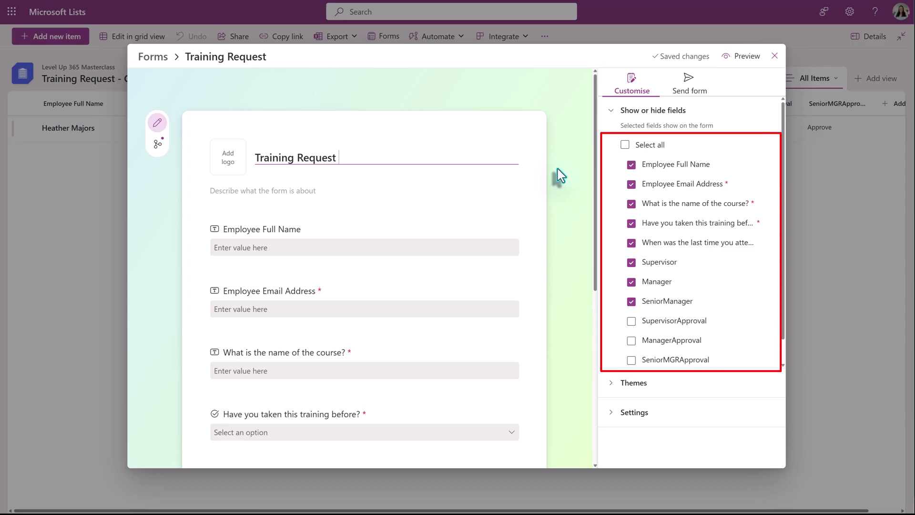
scroll(609, 191, "down", 1)
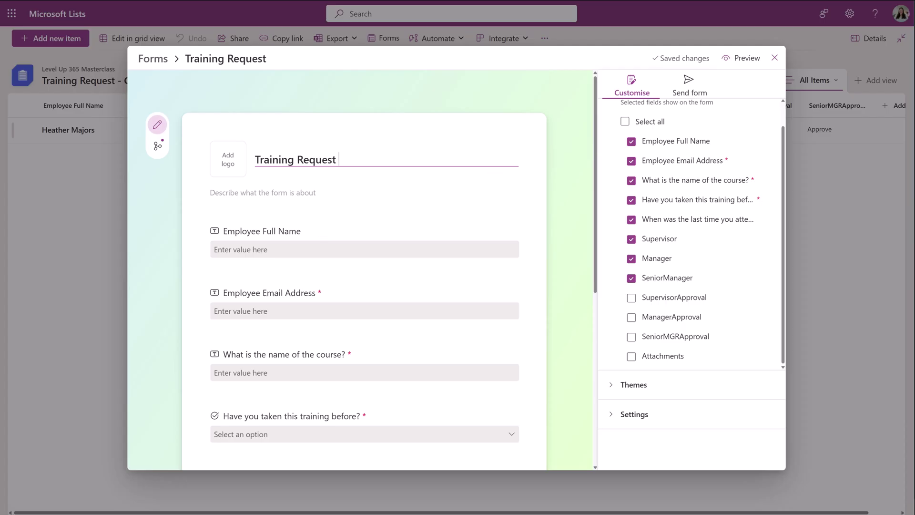
scroll(364, 251, "down", 2)
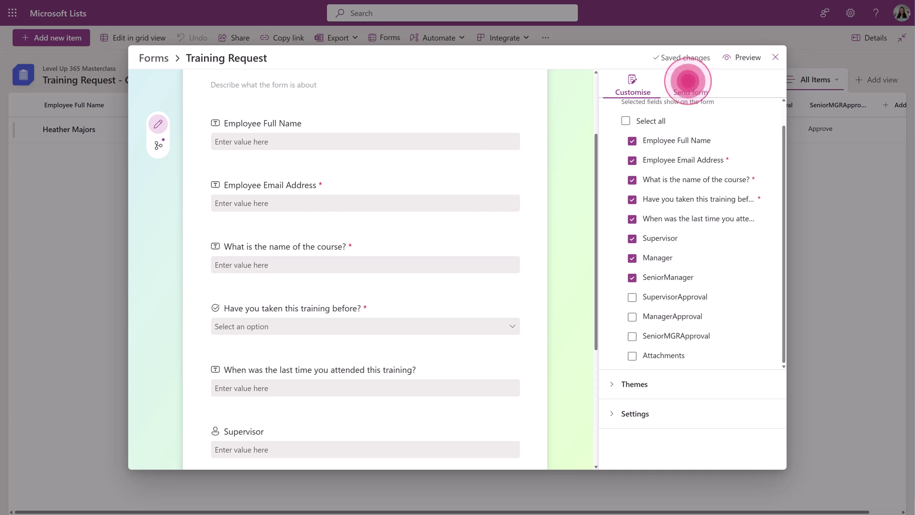
left_click(691, 86)
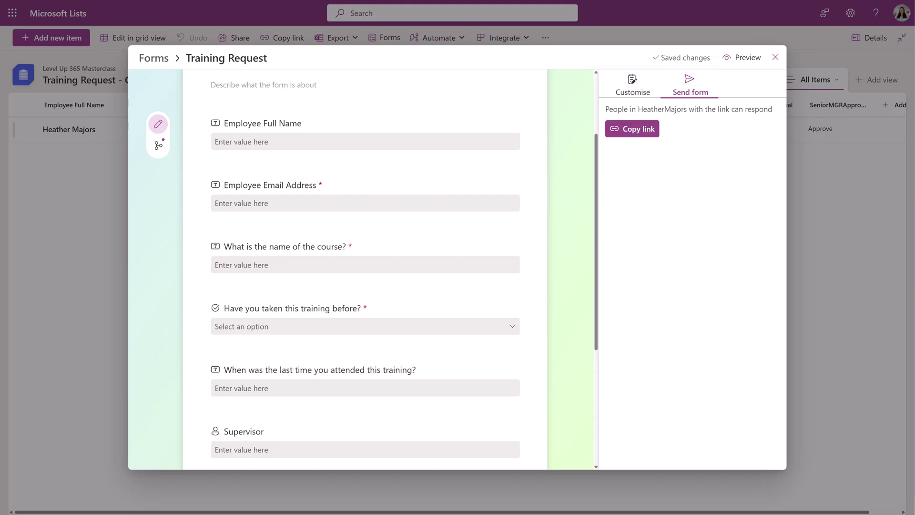
left_click(775, 58)
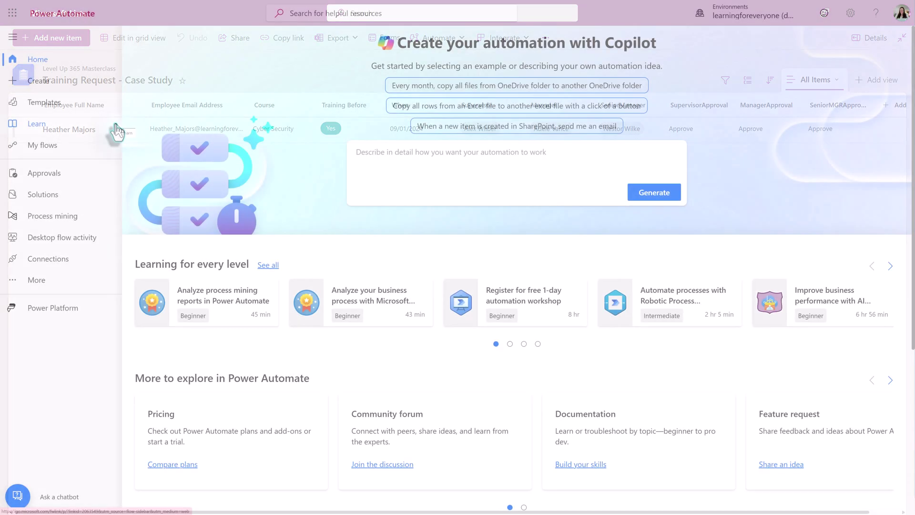
- In Power Automate, create an automated cloud flow named "Training Request - Case Study" with SharePoint's "When an item is created" trigger
left_click(43, 85)
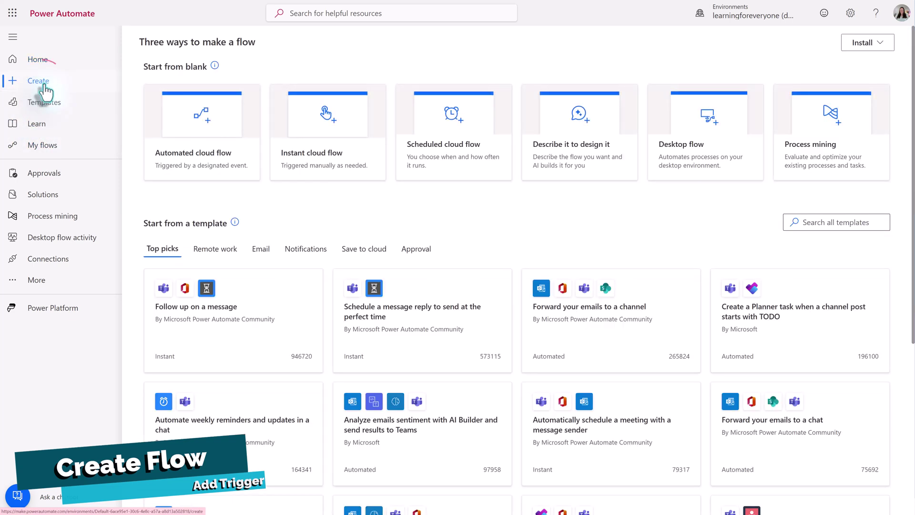
left_click(202, 121)
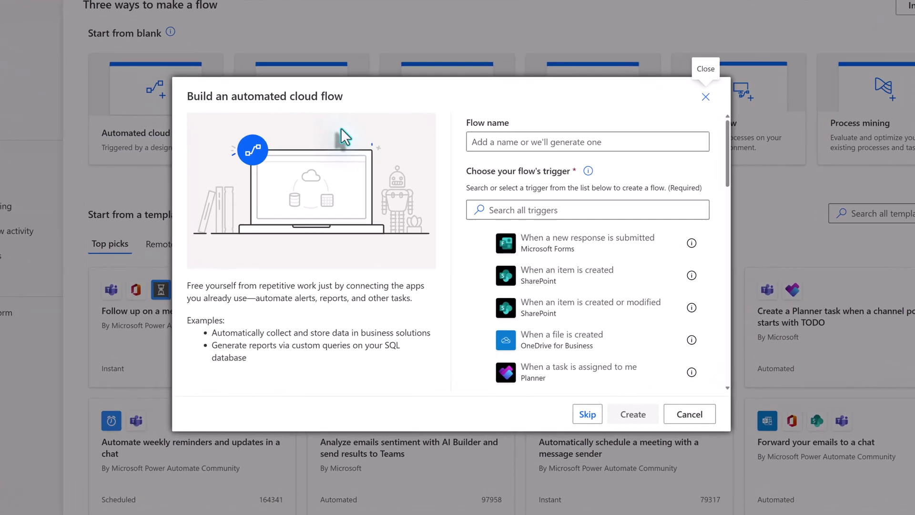
left_click(487, 220)
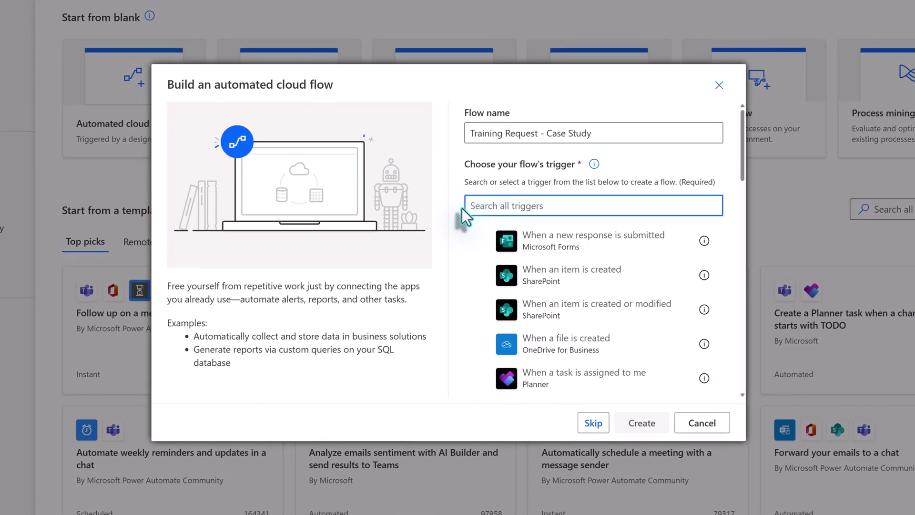
left_click(481, 275)
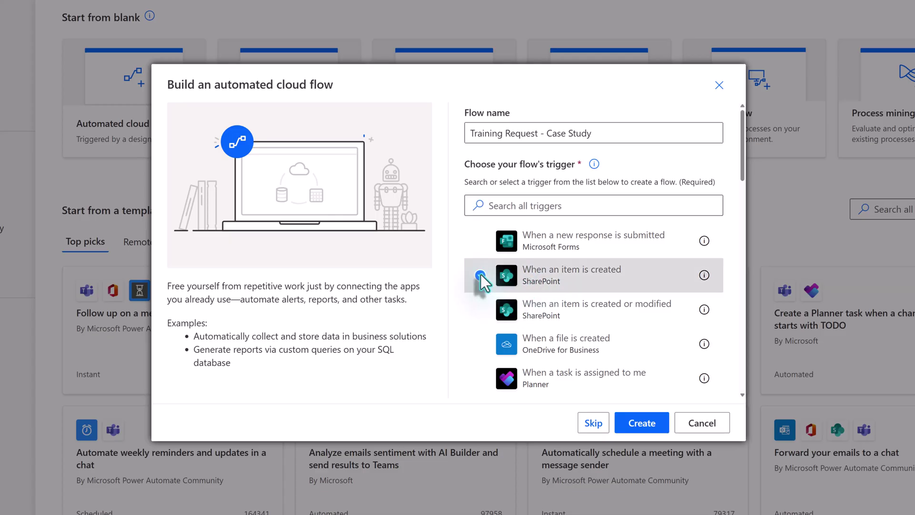
left_click(642, 428)
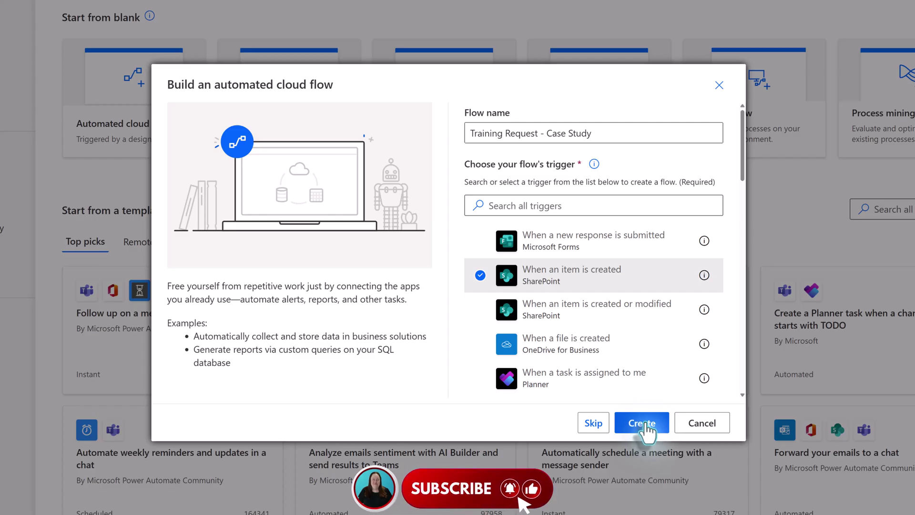
left_click(646, 429)
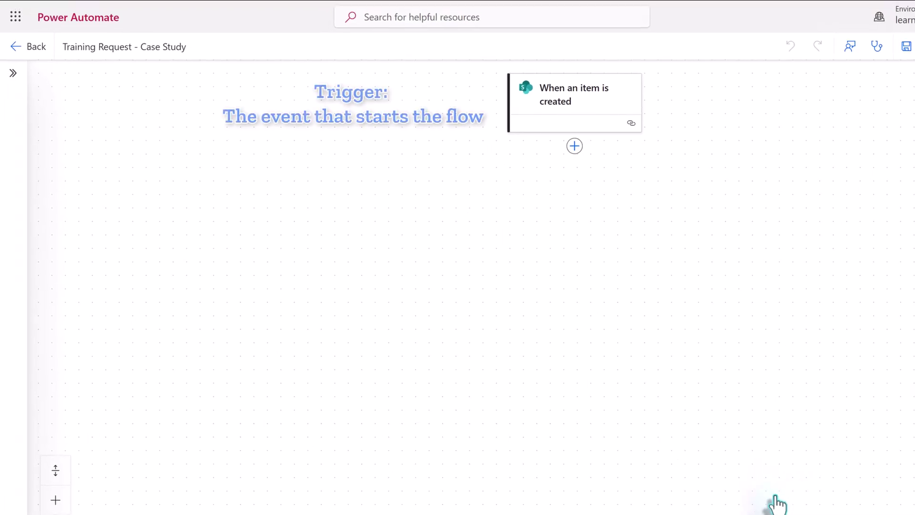
- Set the trigger's site address to Level Up 365 Masterclass and its list name to "Training Request - Case Study"
left_click(562, 110)
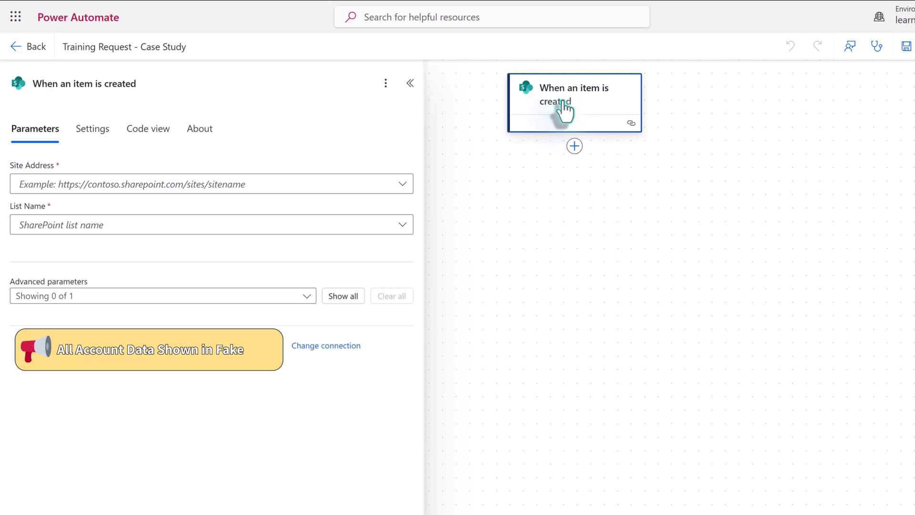
left_click(55, 189)
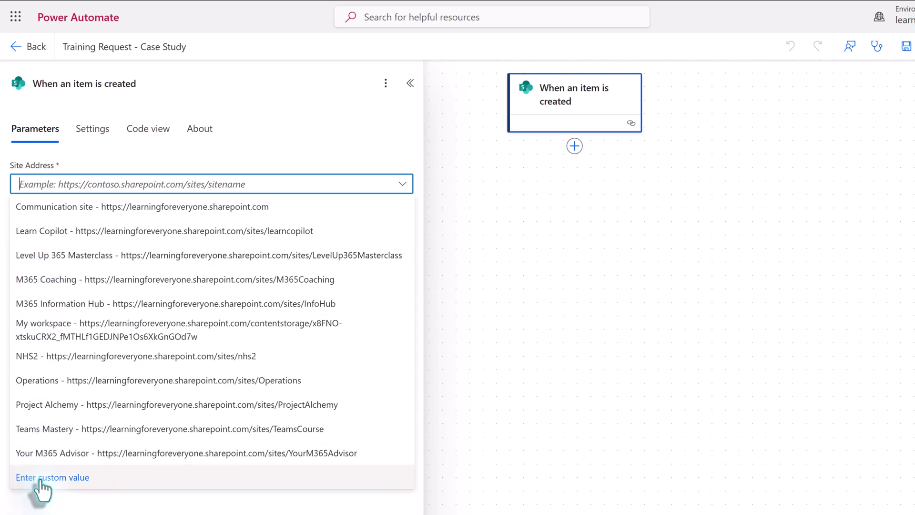
left_click(53, 255)
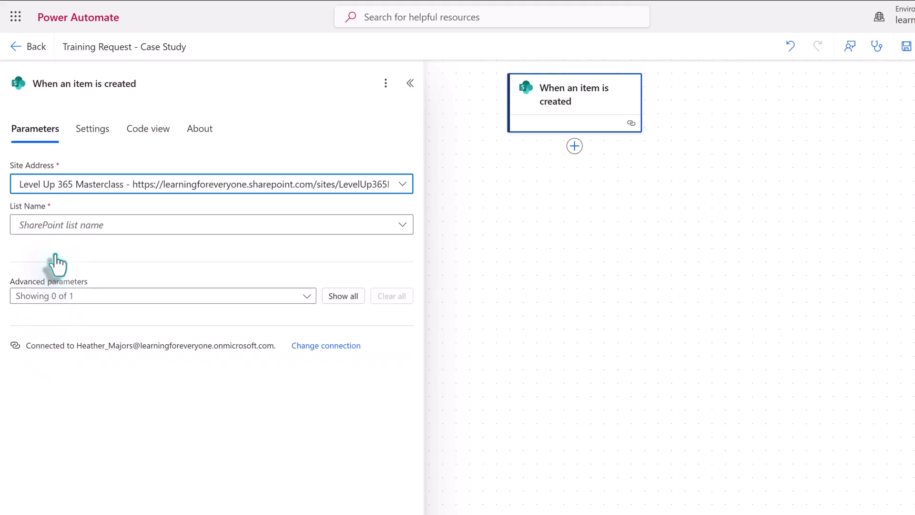
left_click(86, 233)
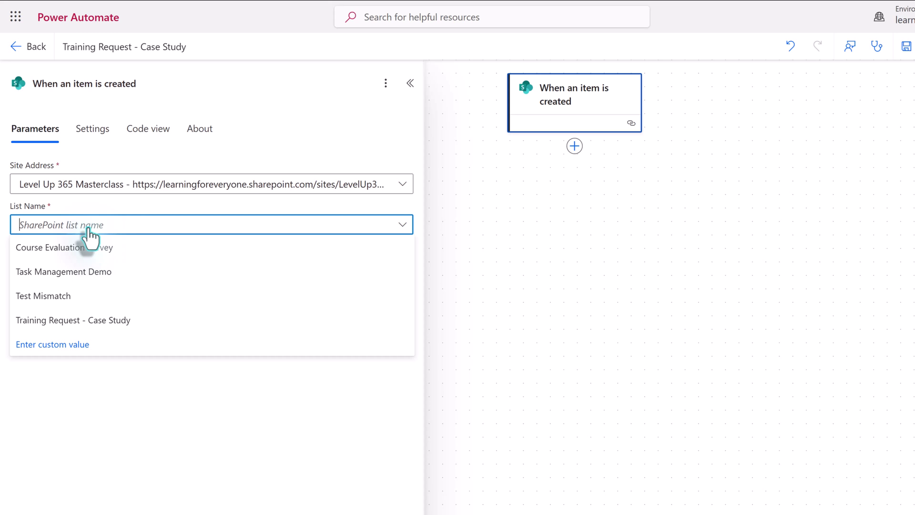
left_click(114, 329)
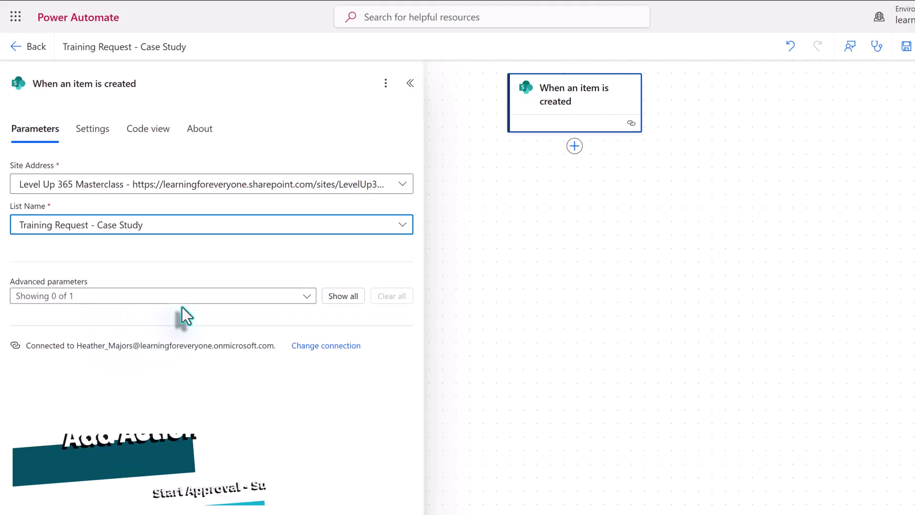
left_click(491, 190)
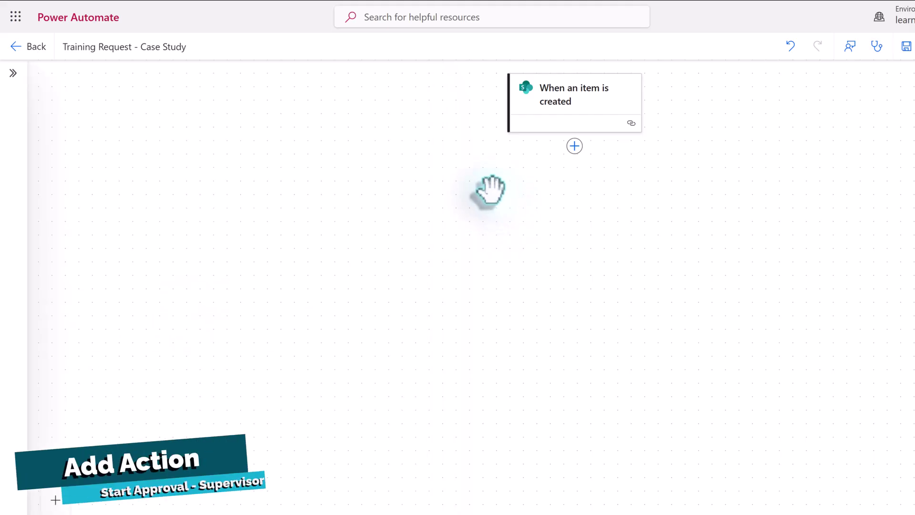
- Add a "Start and wait for an approval" action after the trigger with approval type "Approve/Reject - First to respond"
left_click(575, 147)
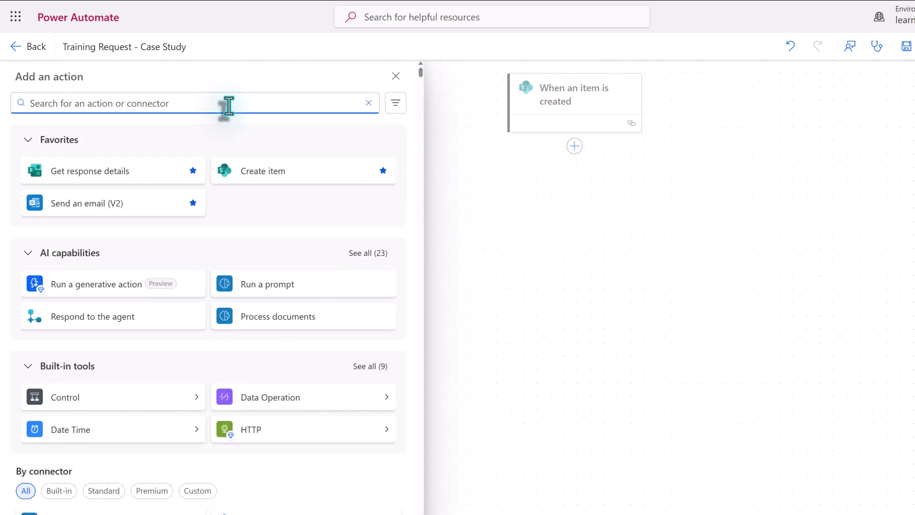
type("approvals")
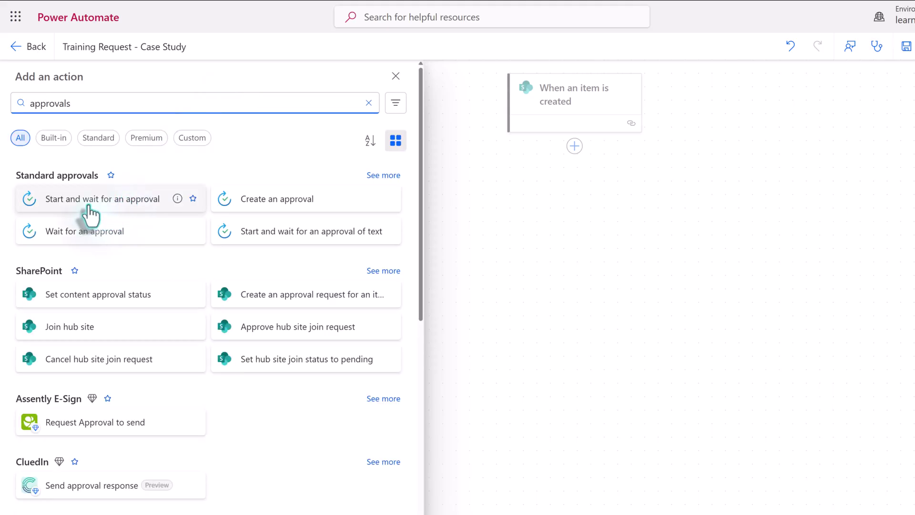
left_click(70, 200)
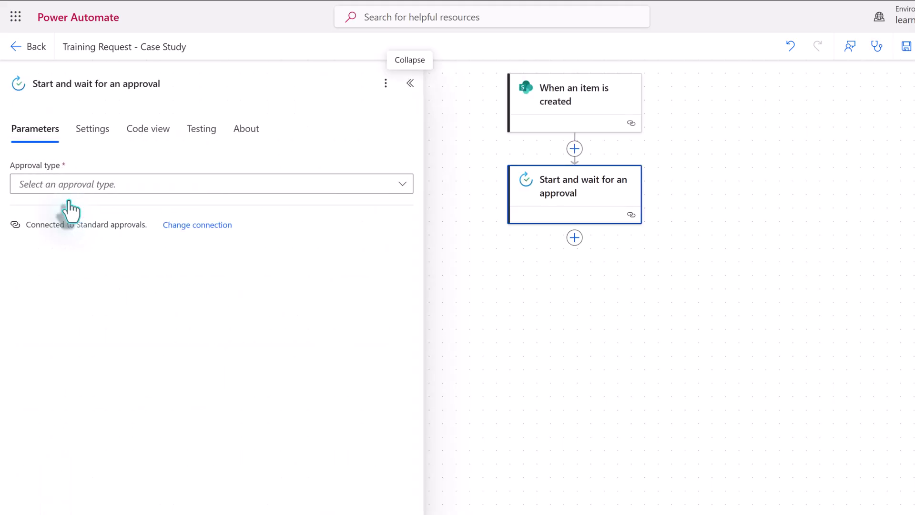
left_click(141, 191)
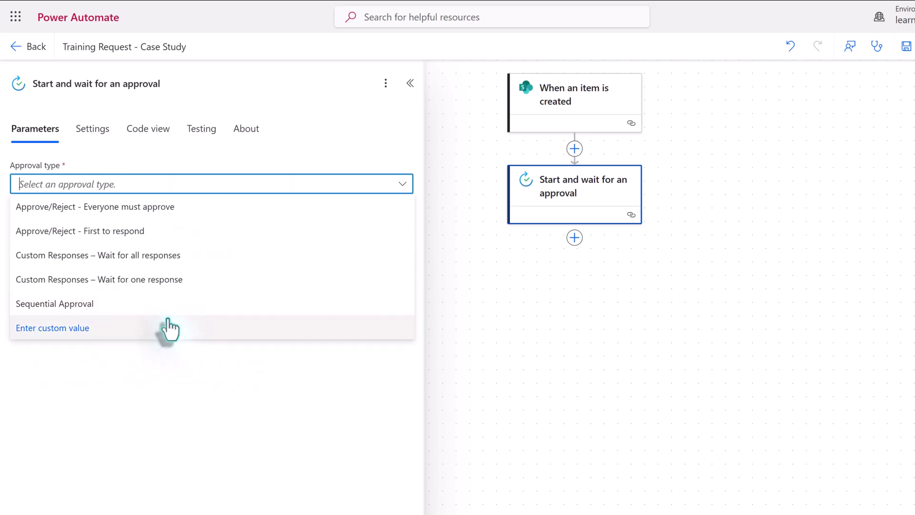
left_click(130, 234)
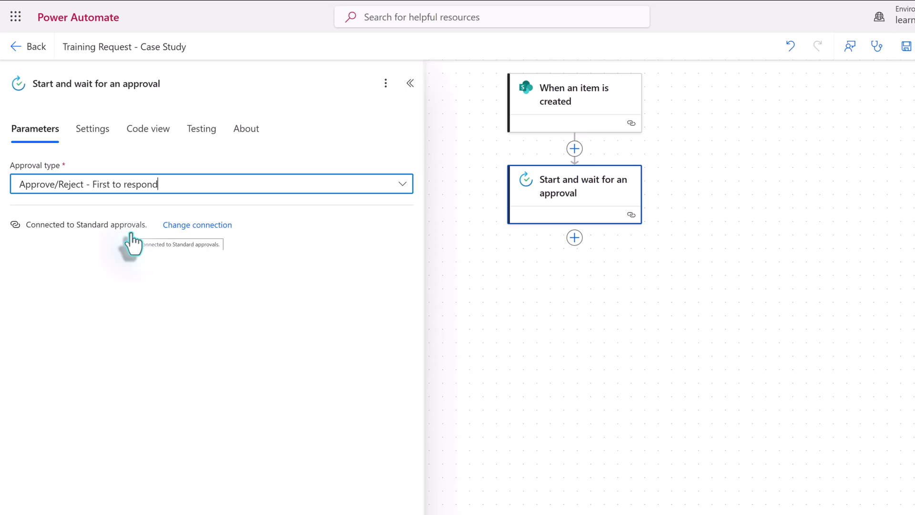
key("Tab")
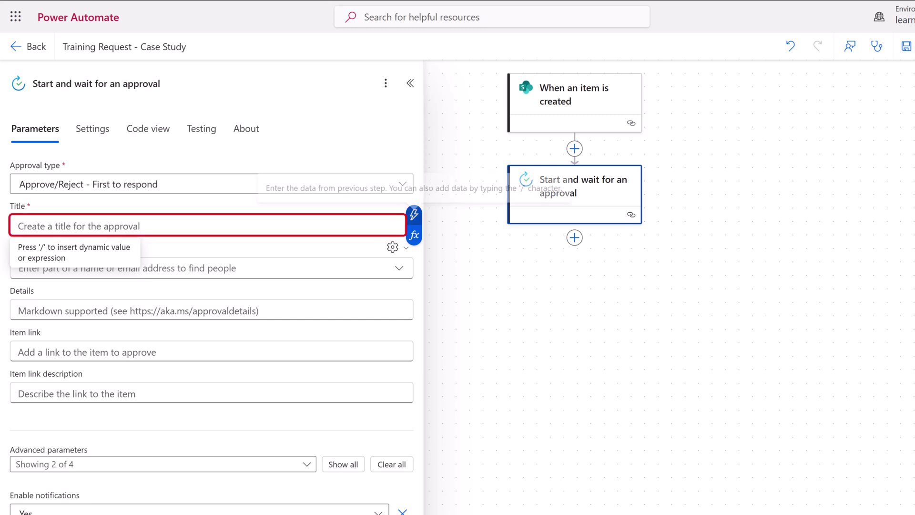
- Set the approval's title to the trigger's dynamic Title value followed by "submitted a training request"
left_click(414, 219)
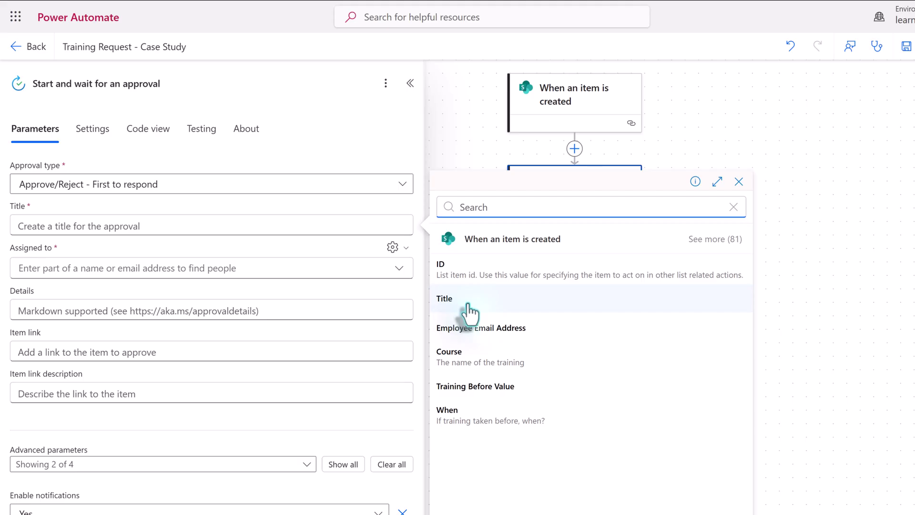
left_click(469, 312)
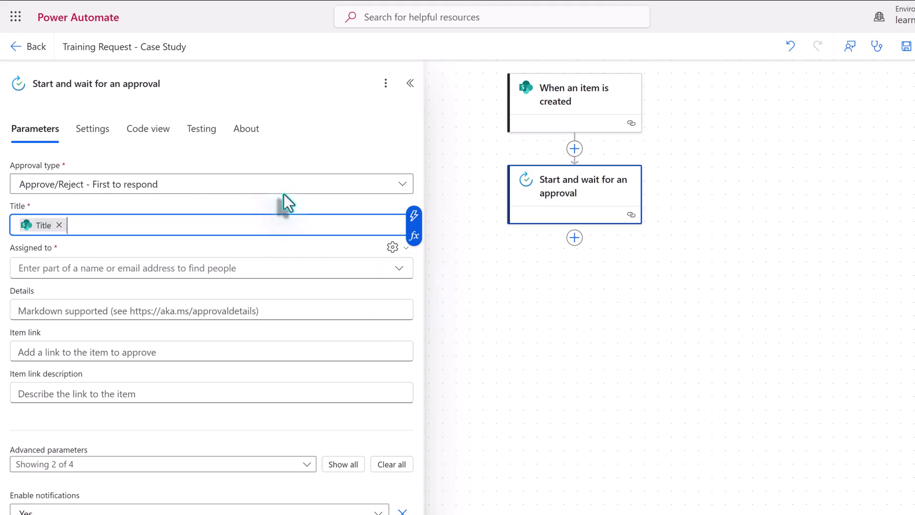
type("submitted a training request")
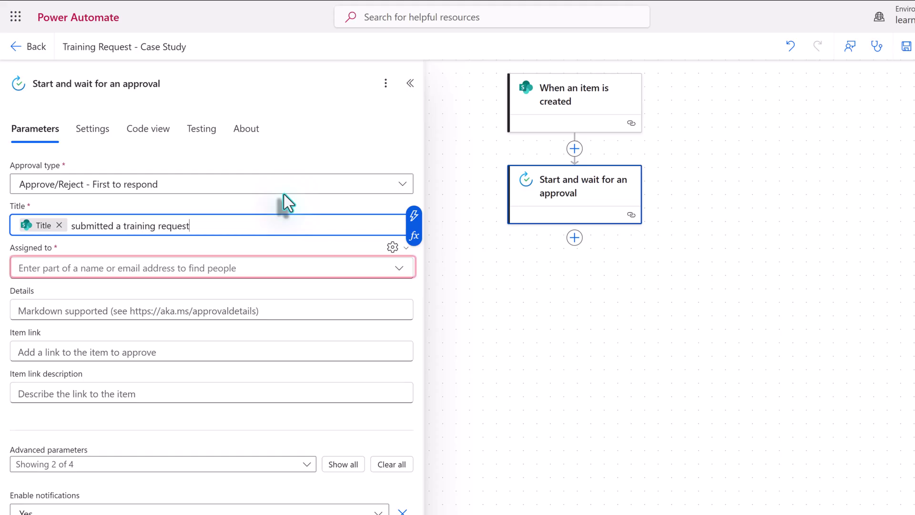
- Assign the approval to the trigger's dynamic Supervisor Email value
left_click(89, 271)
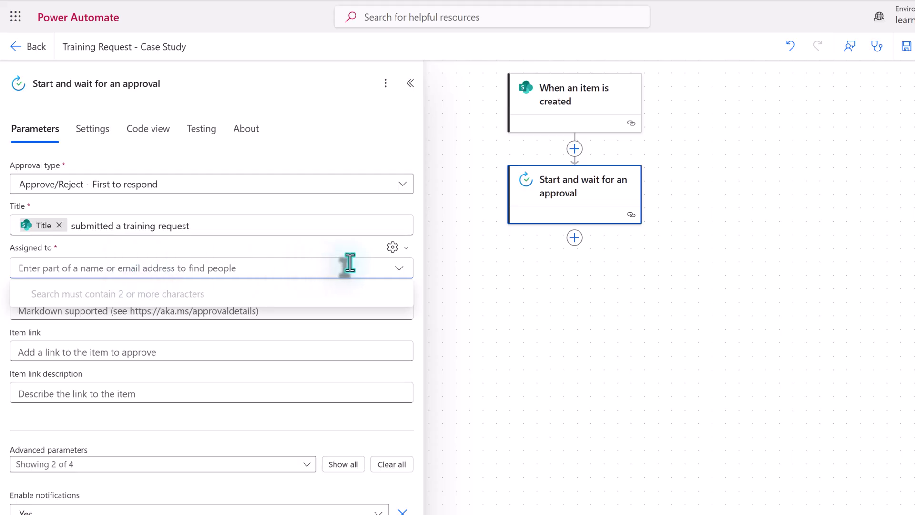
left_click(406, 248)
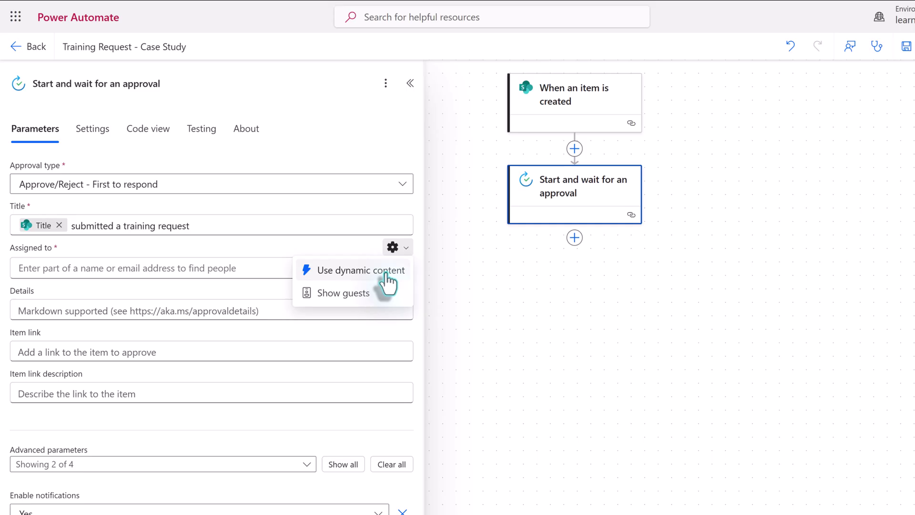
left_click(386, 271)
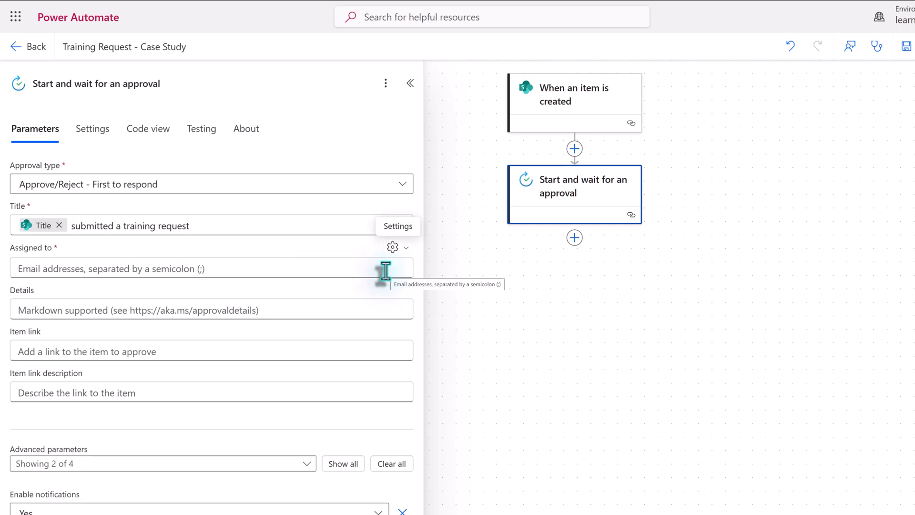
left_click(259, 274)
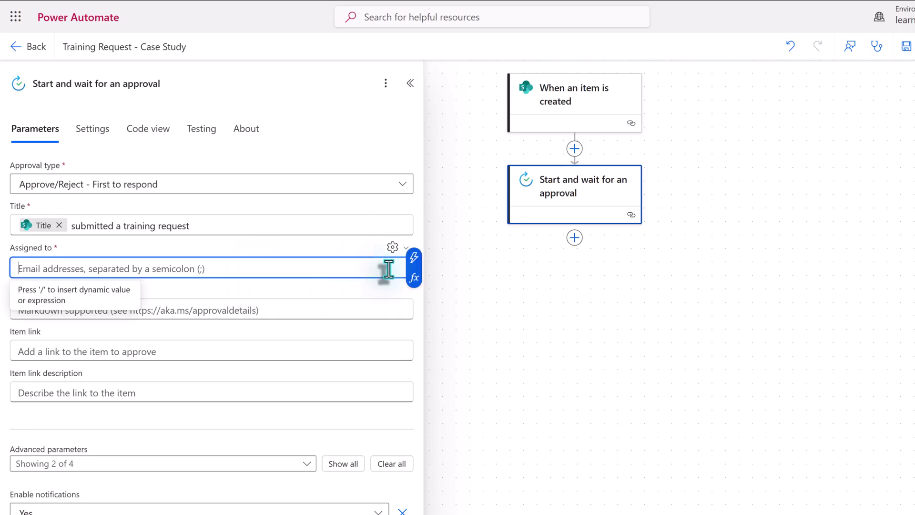
left_click(415, 264)
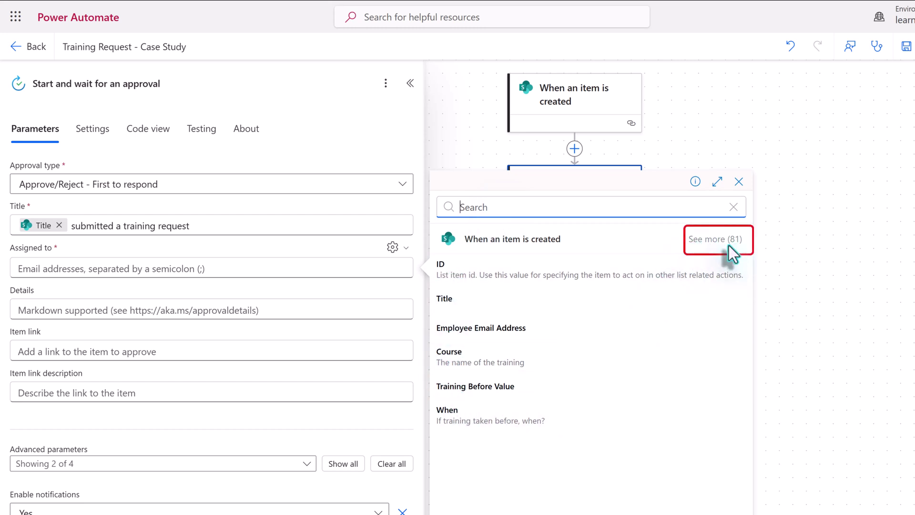
left_click(695, 245)
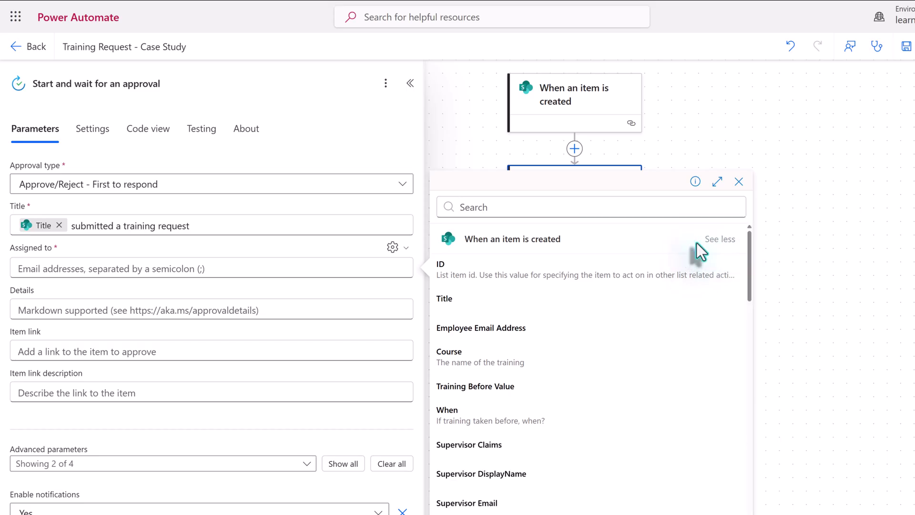
left_click(509, 207)
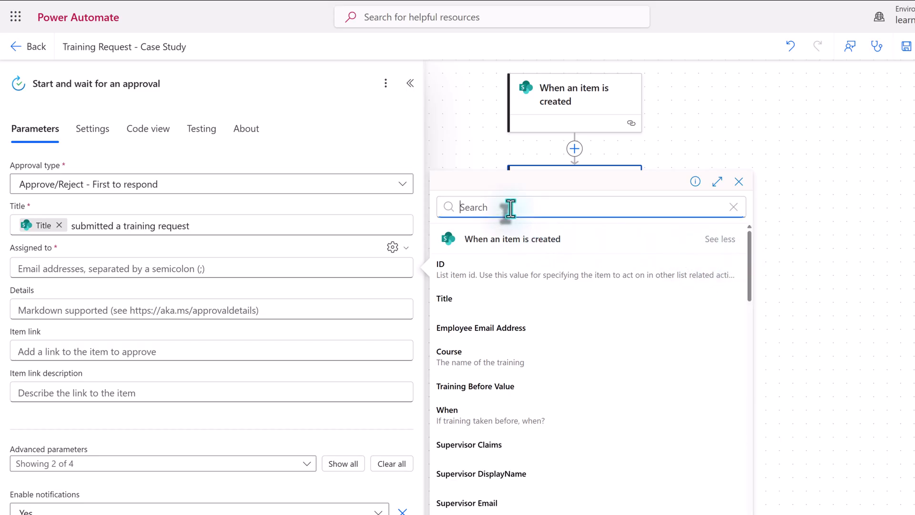
type("supervisor")
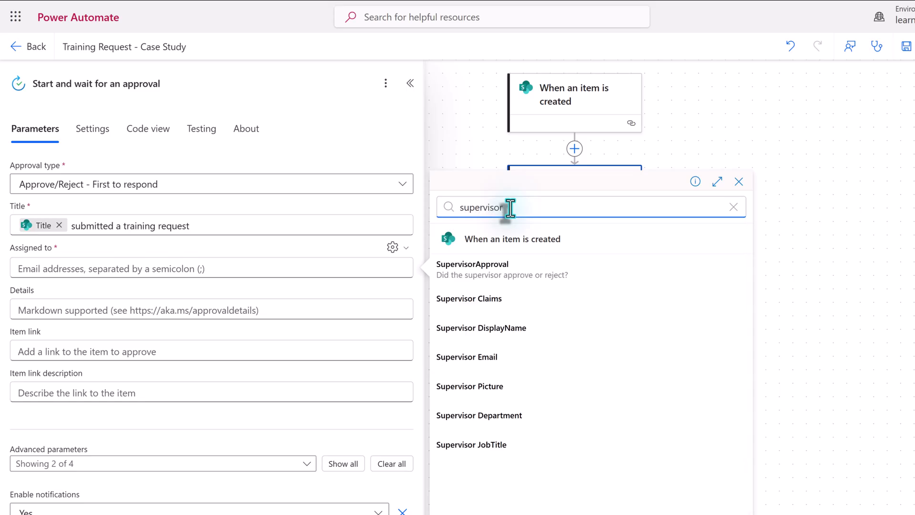
left_click(465, 367)
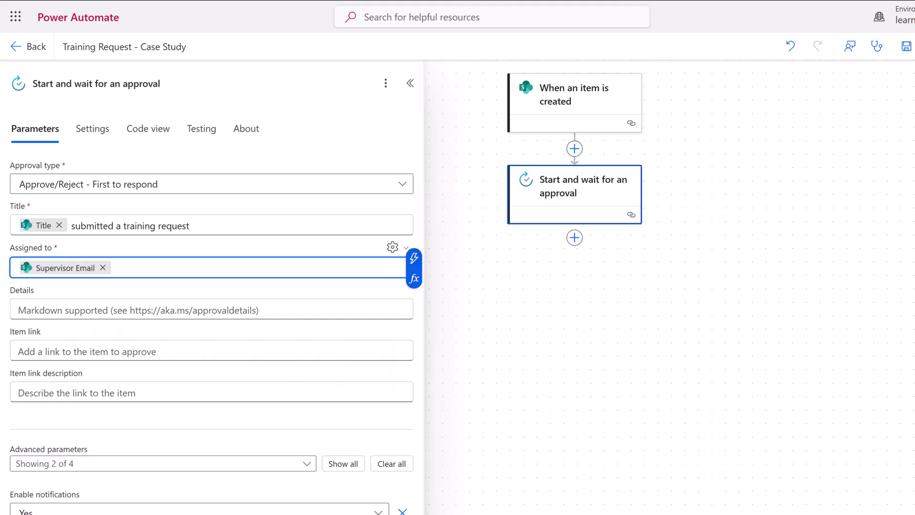
- Set the approval's details to the dynamic Title value followed by "is requeting training. Please review to make sure they are within the window."
left_click(19, 311)
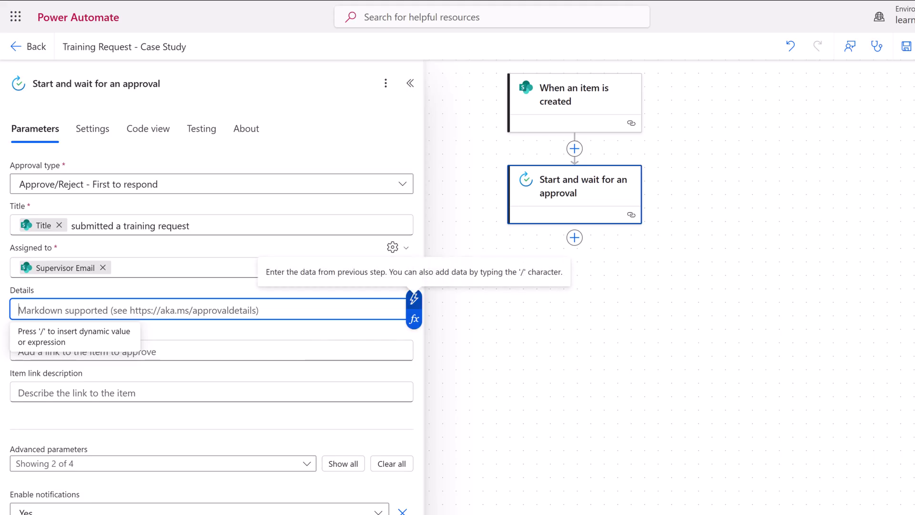
left_click(415, 310)
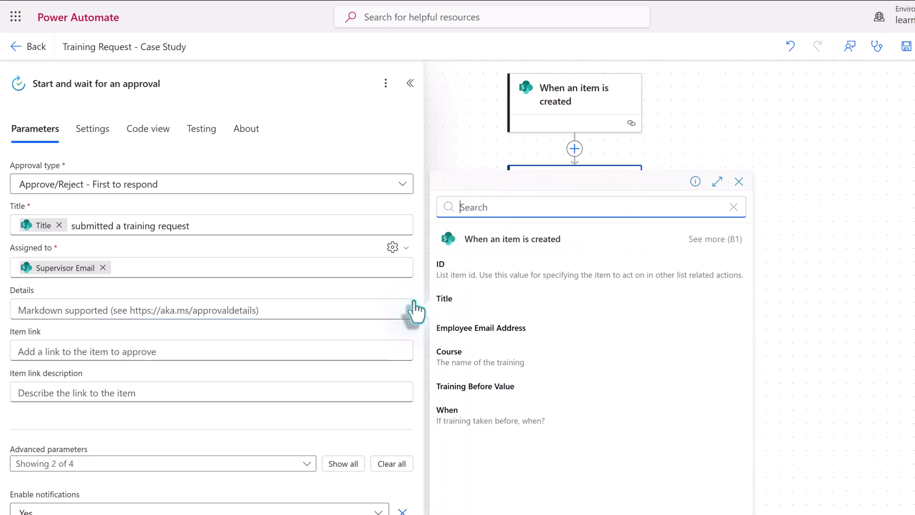
left_click(448, 299)
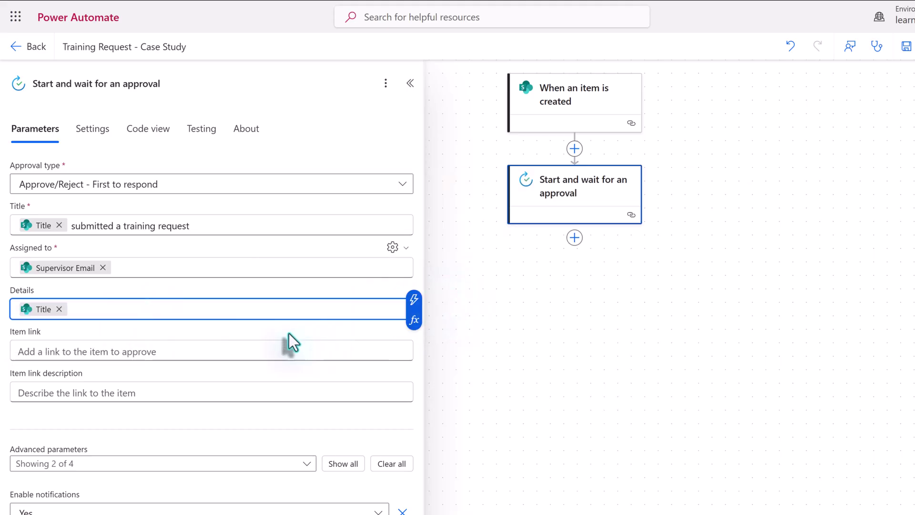
type("is requeting training. Please review to make sure they are within the window.")
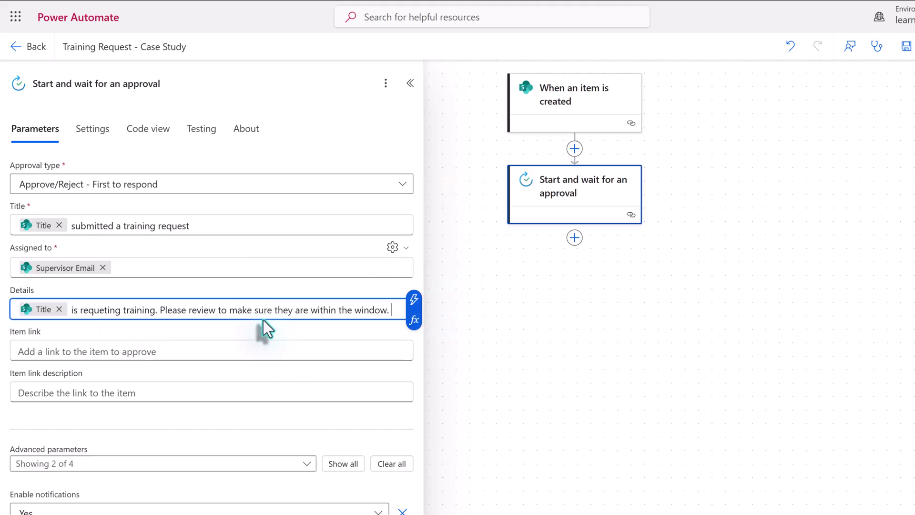
- Set the approval's item link to the trigger's dynamic "Link to item" value
left_click(128, 350)
left_click(415, 347)
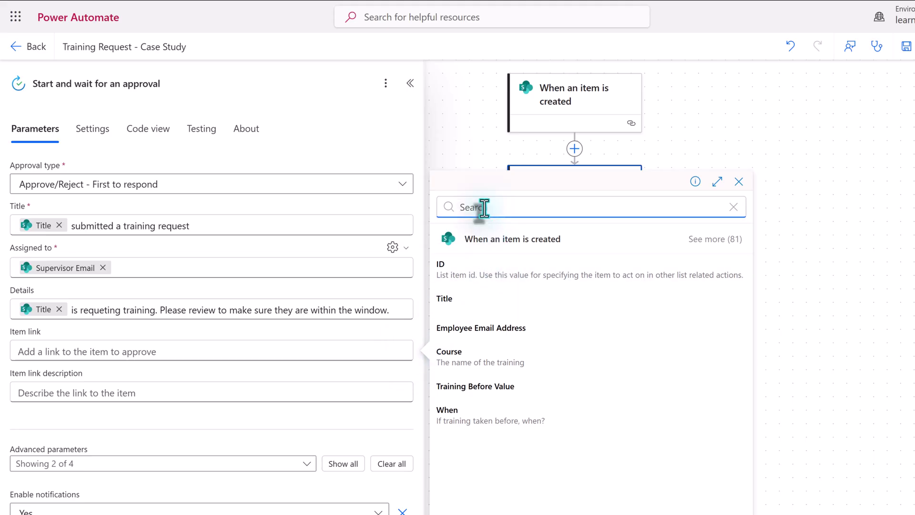
type("i")
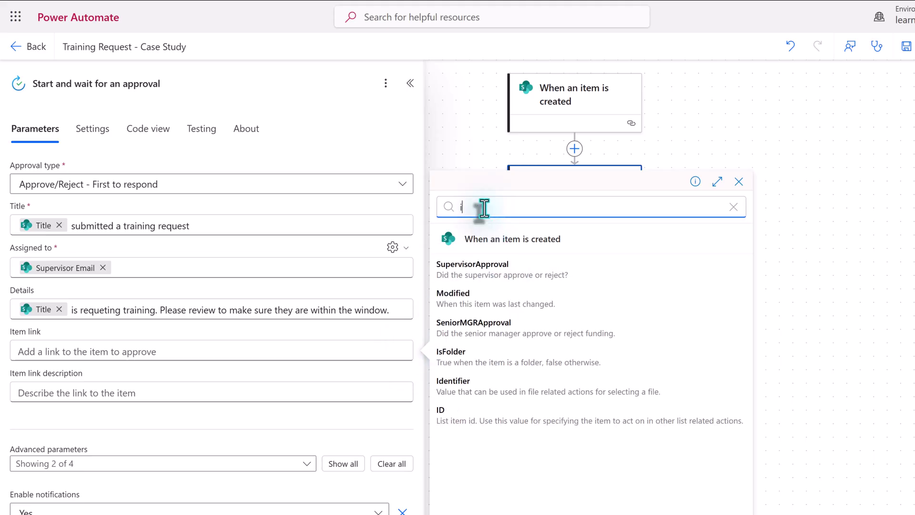
type("t")
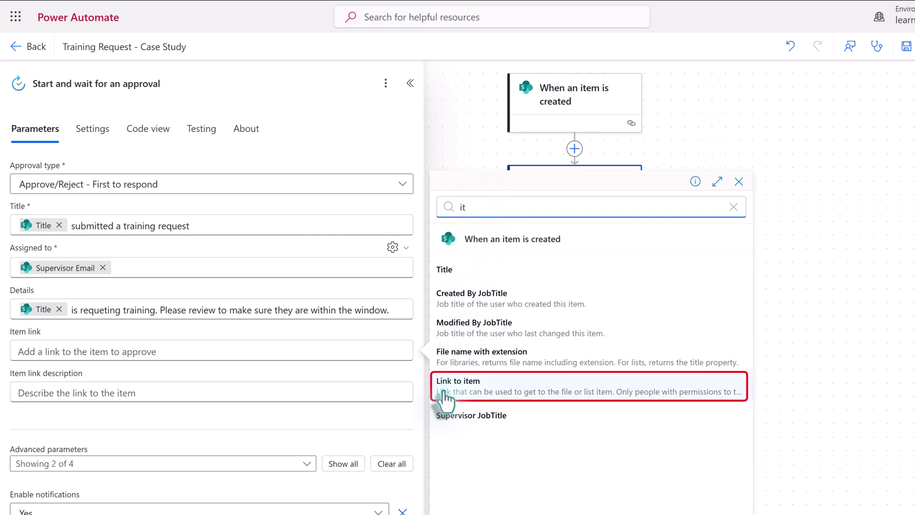
left_click(445, 387)
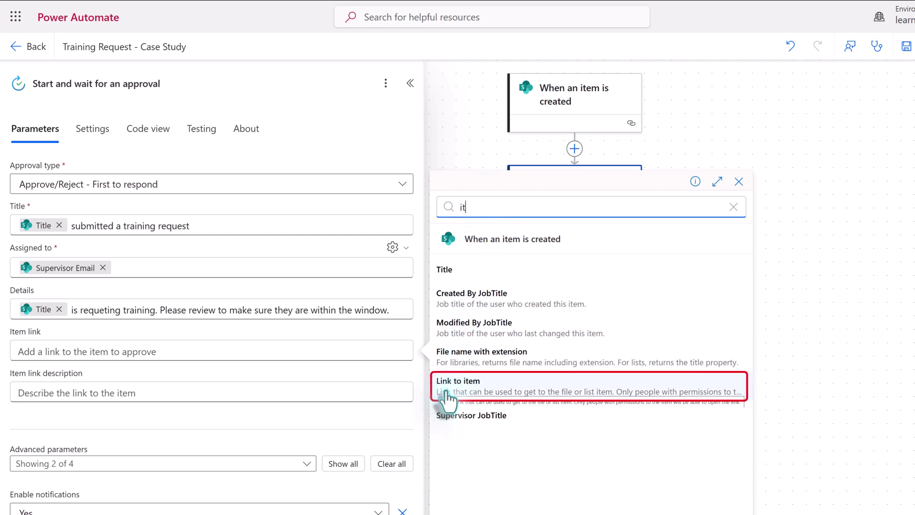
scroll(275, 385, "down", 3)
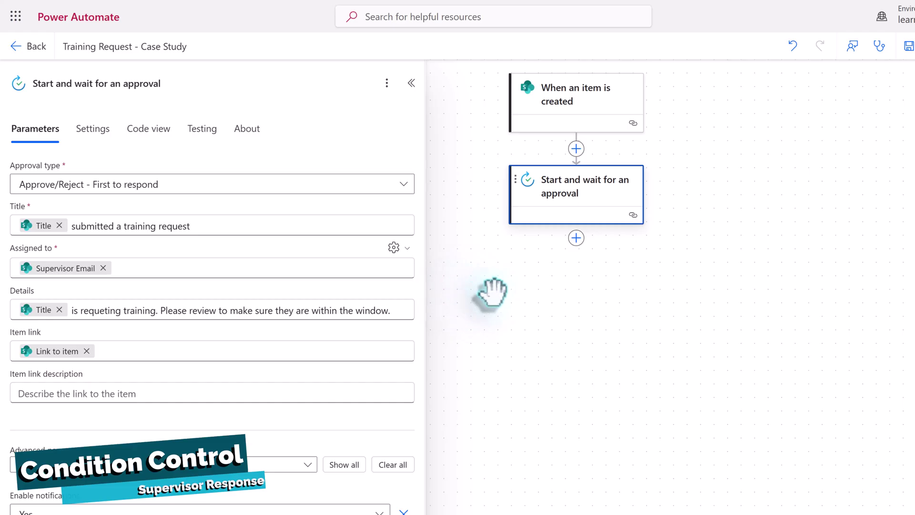
- Add a Condition control after the approval action that checks whether the approval's dynamic Outcome value is equal to "Approve"
left_click(577, 238)
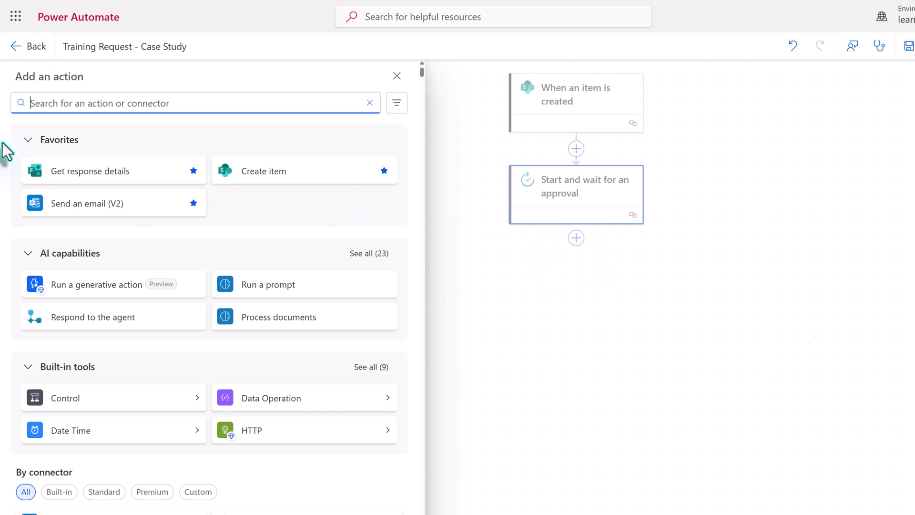
left_click(71, 406)
left_click(57, 133)
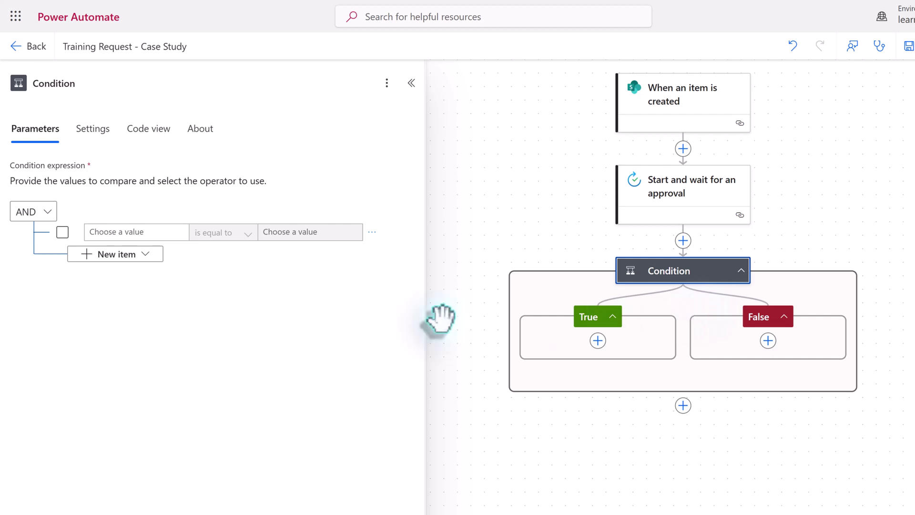
left_click(112, 234)
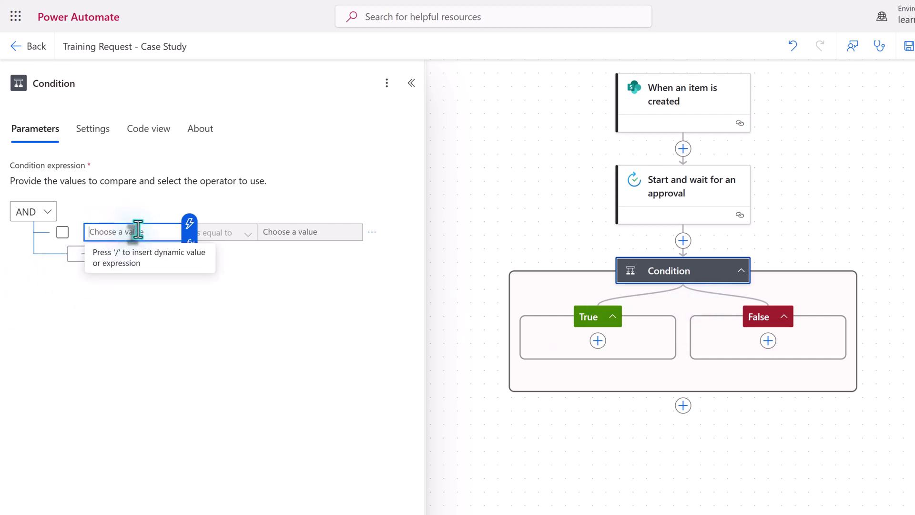
left_click(189, 224)
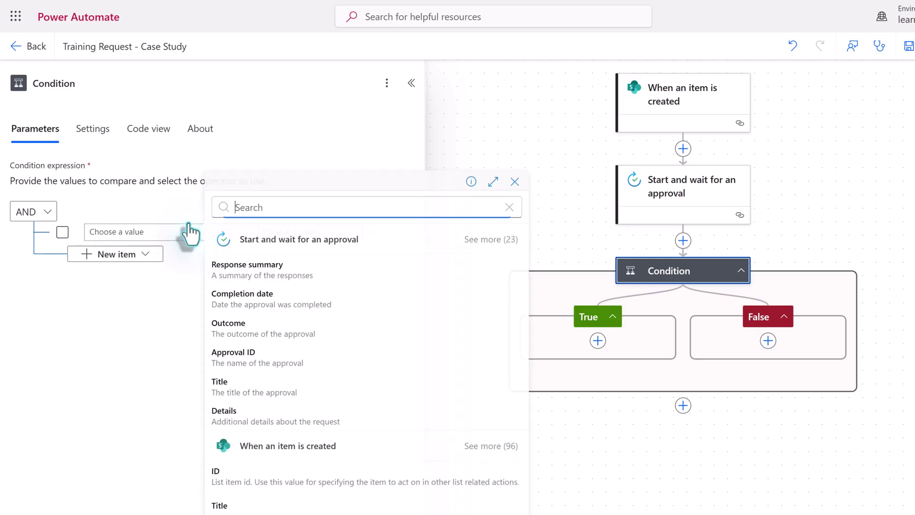
left_click(239, 326)
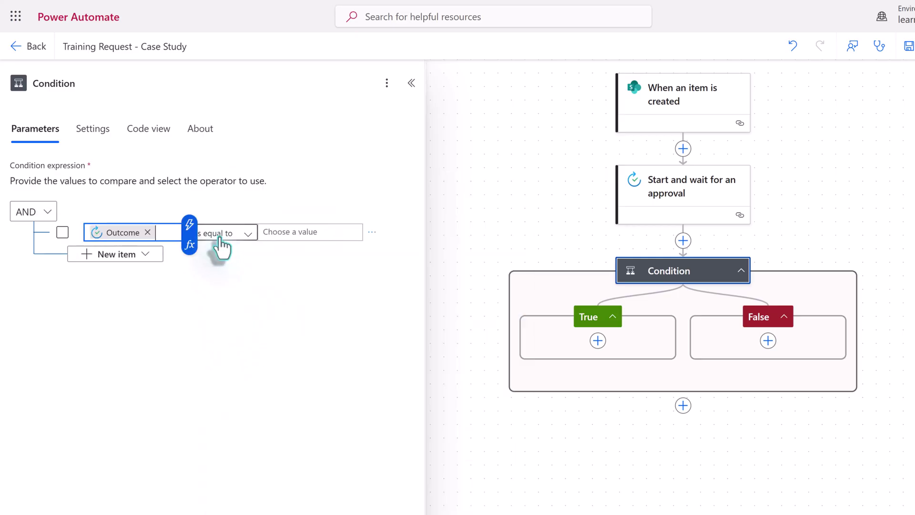
left_click(298, 232)
type("A")
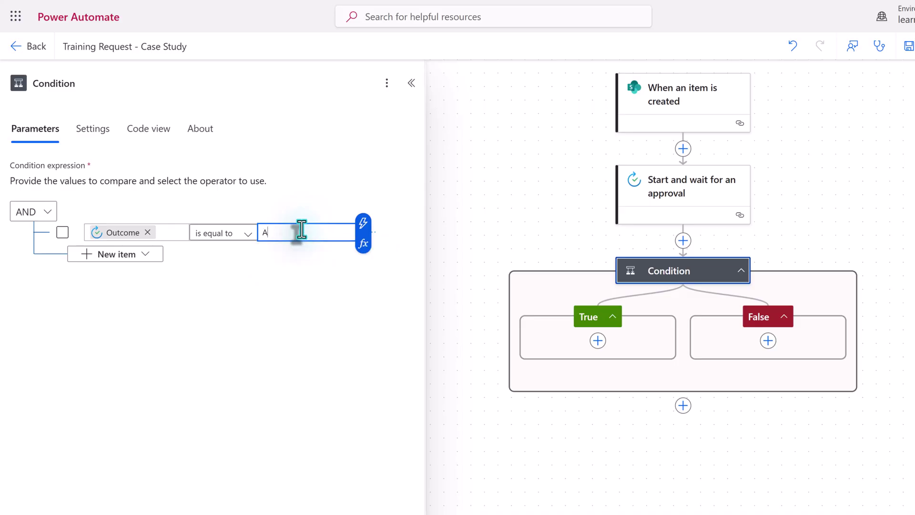
type("pprove")
- Rename the approval action as "Start and wait for Supervisor approval"
left_click(677, 201)
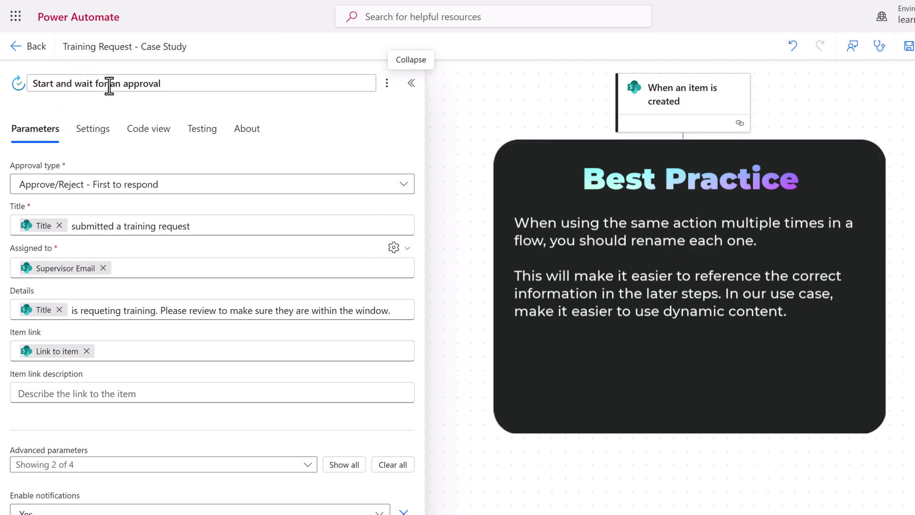
left_click(110, 86)
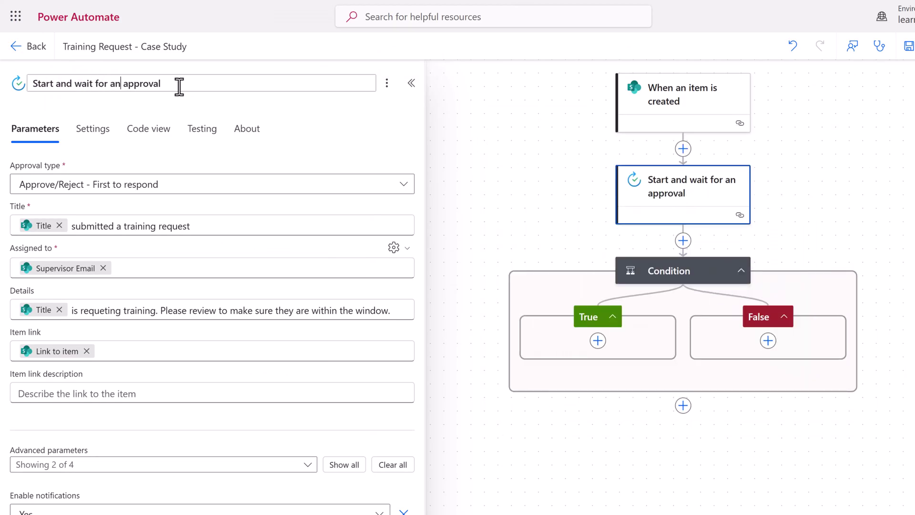
key("Delete")
key("Delete")
key("Delete")
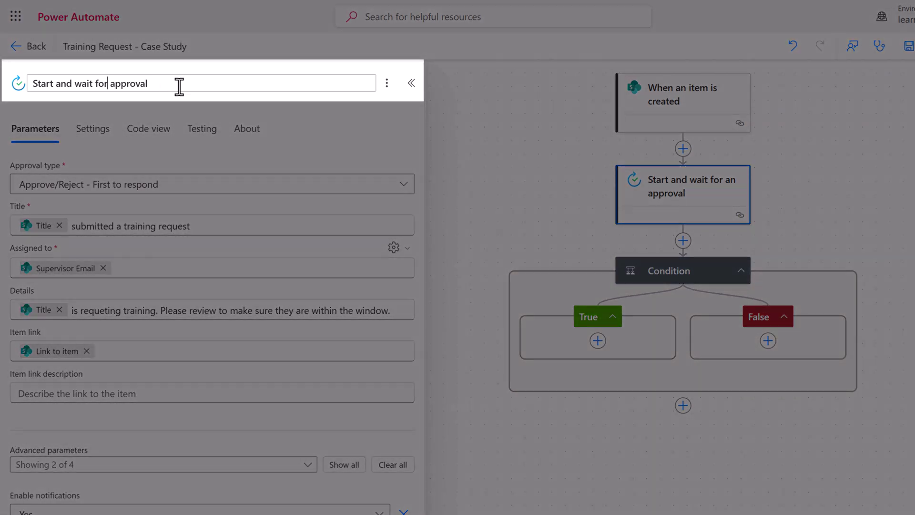
type("Supervisor")
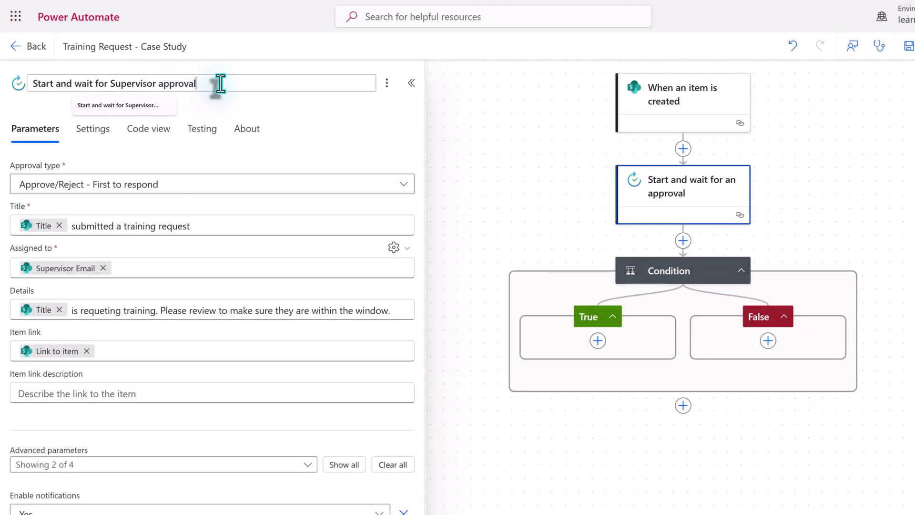
key("Return")
left_click(611, 181)
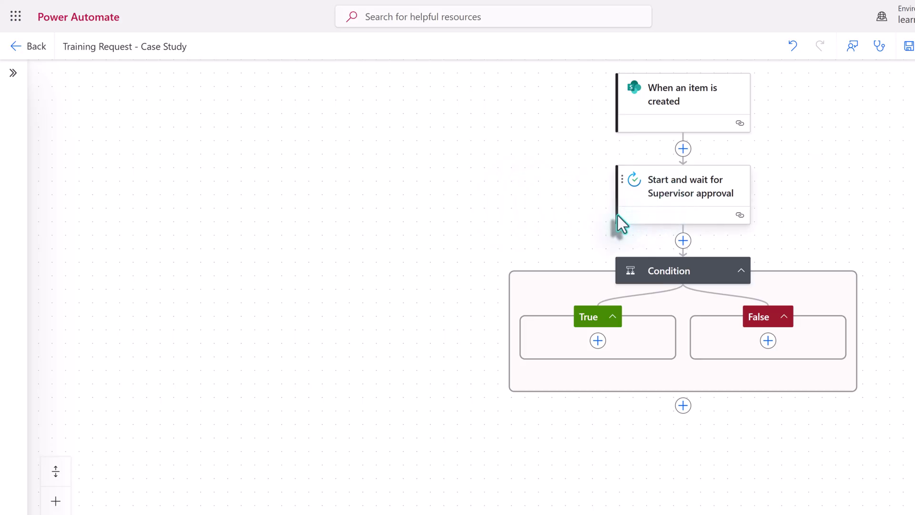
- Rename the condition as "Condition Supervisor Approval"
left_click(687, 270)
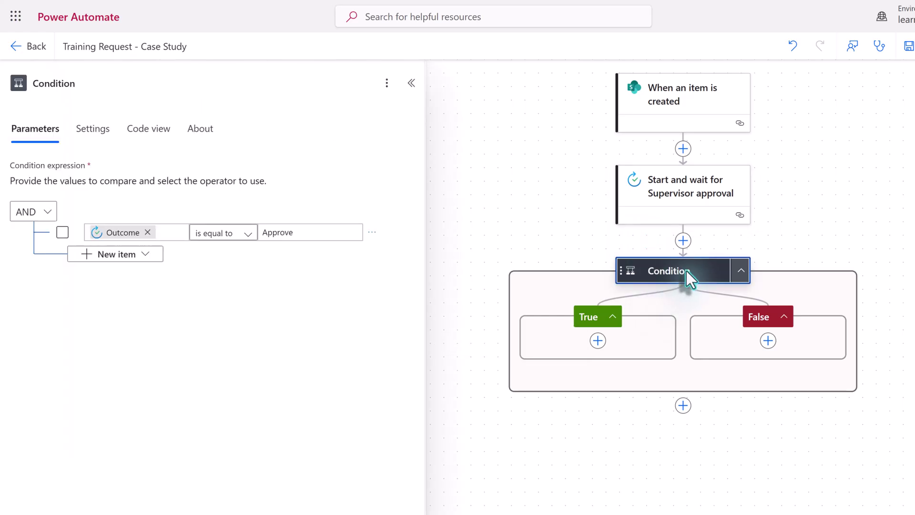
left_click(67, 85)
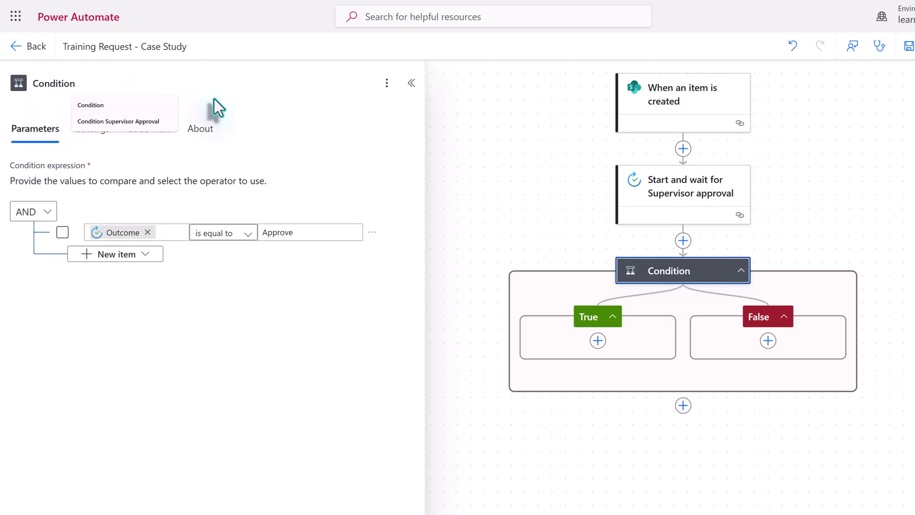
left_click(146, 121)
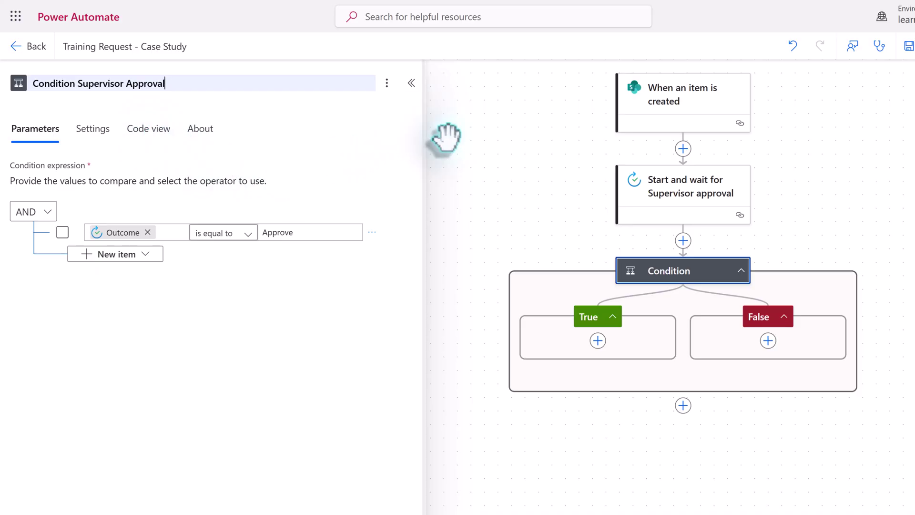
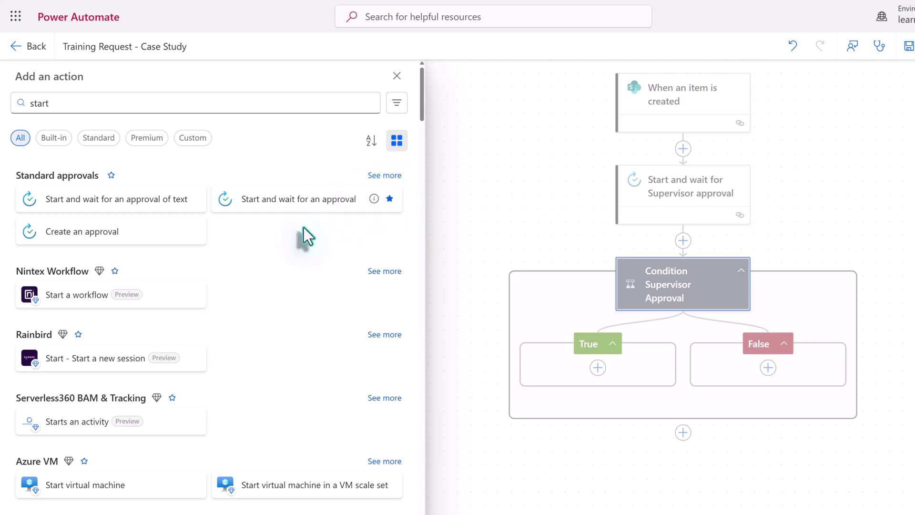
- Add a "Start and wait for an approval" action in the condition's True branch and rename it "Start and wait for Manager Approval"
left_click(298, 210)
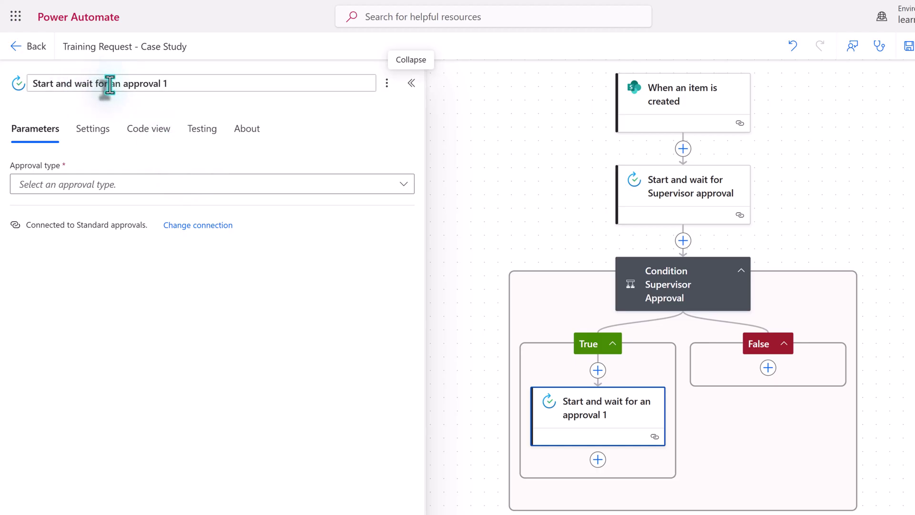
left_click_drag(110, 84, 220, 88)
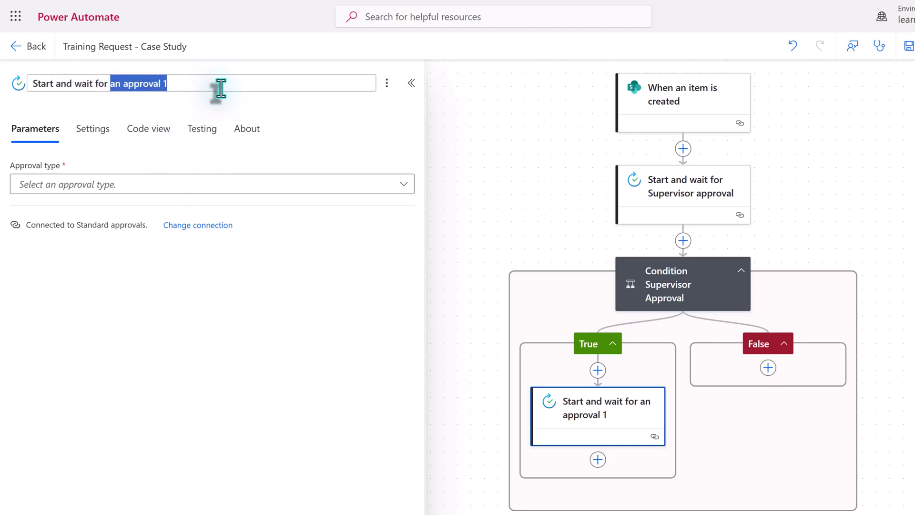
type("Manager ")
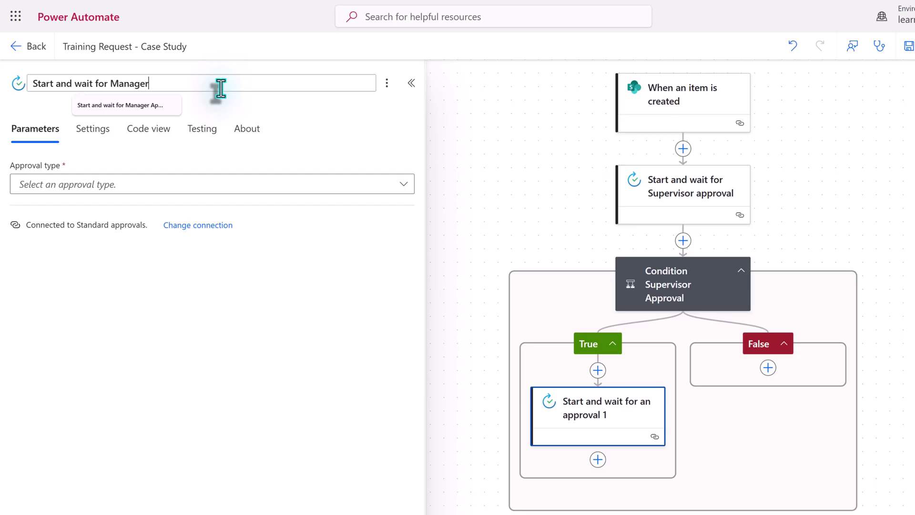
type("Approval")
- Set the approval type to "Approve/Reject - First to respond" and the title to dynamic Supervisor DisplayName, "approved training for", and the trigger's dynamic Title
left_click(181, 188)
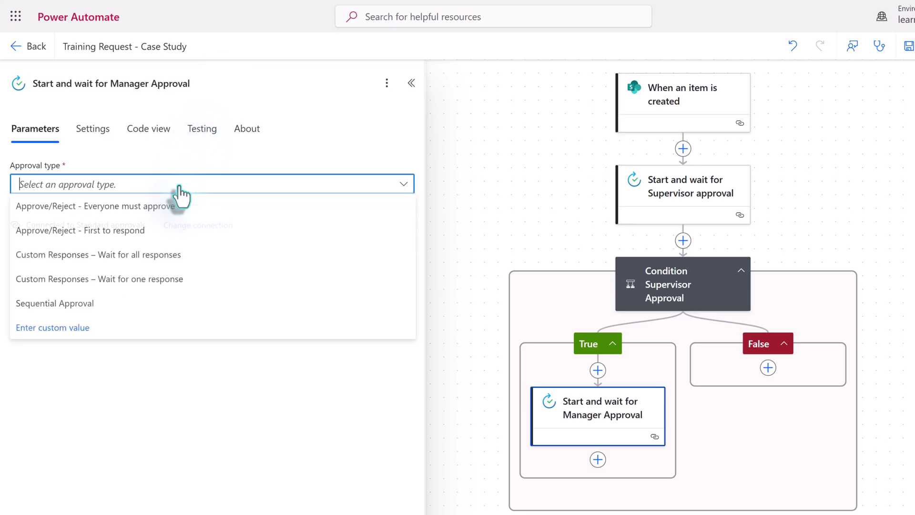
left_click(162, 231)
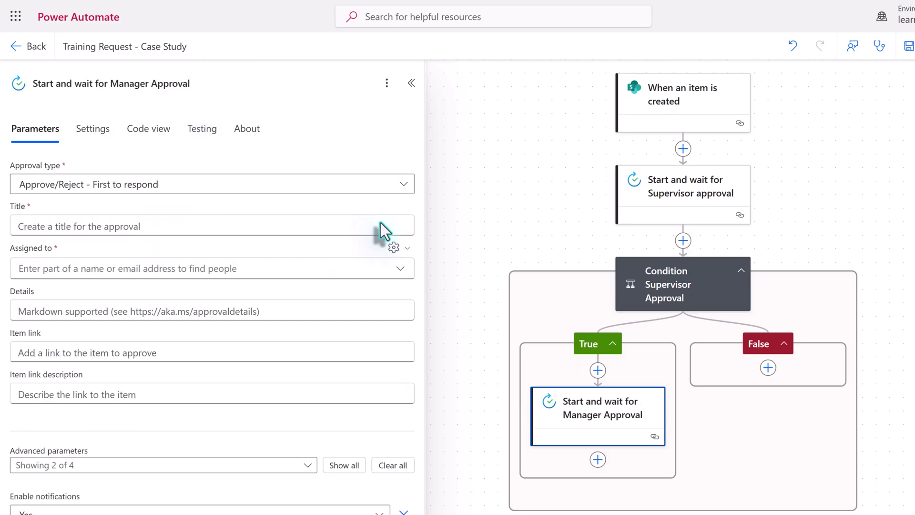
left_click(319, 221)
left_click(414, 220)
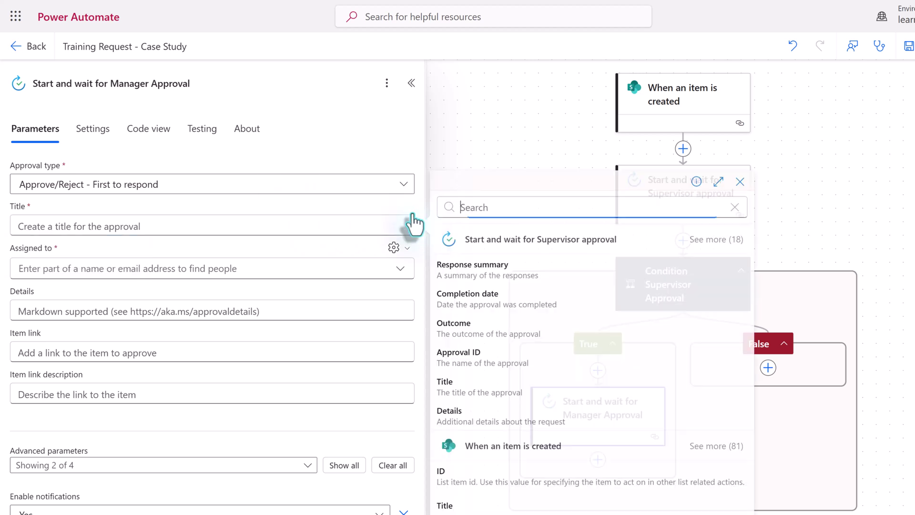
type("super")
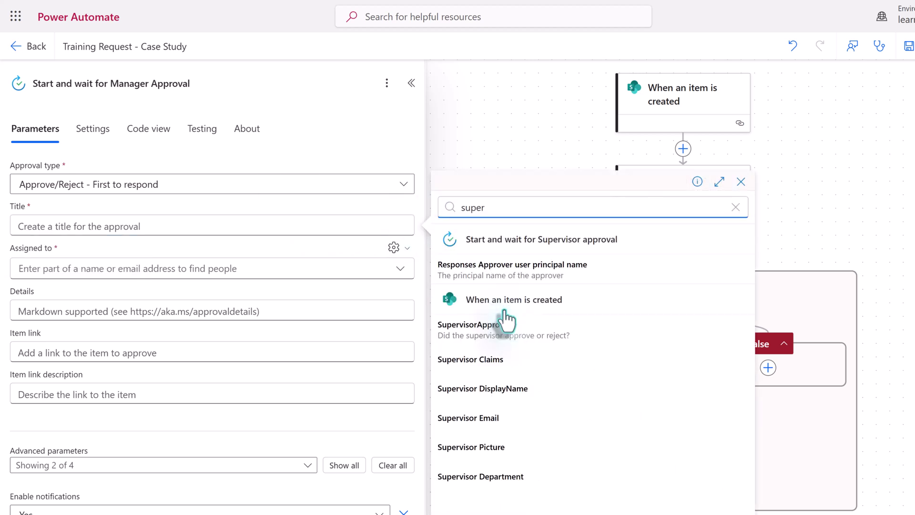
left_click(481, 389)
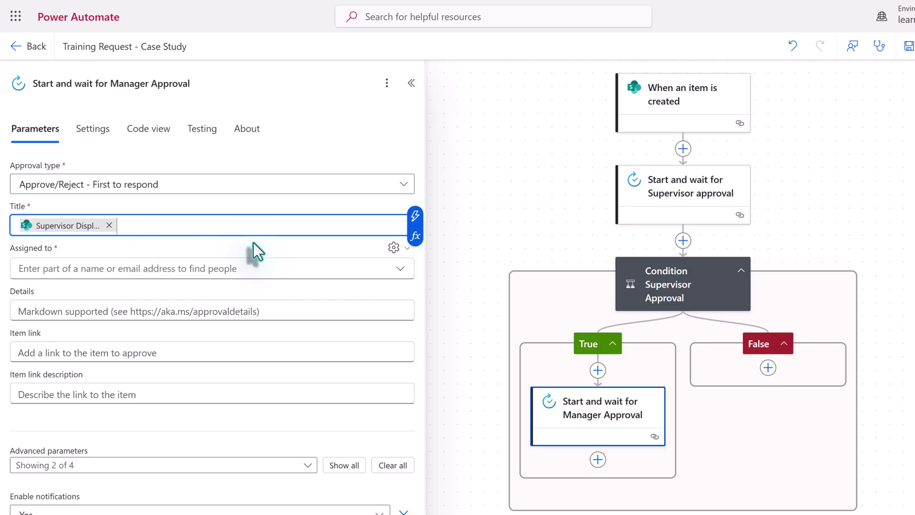
key("ctrl+v")
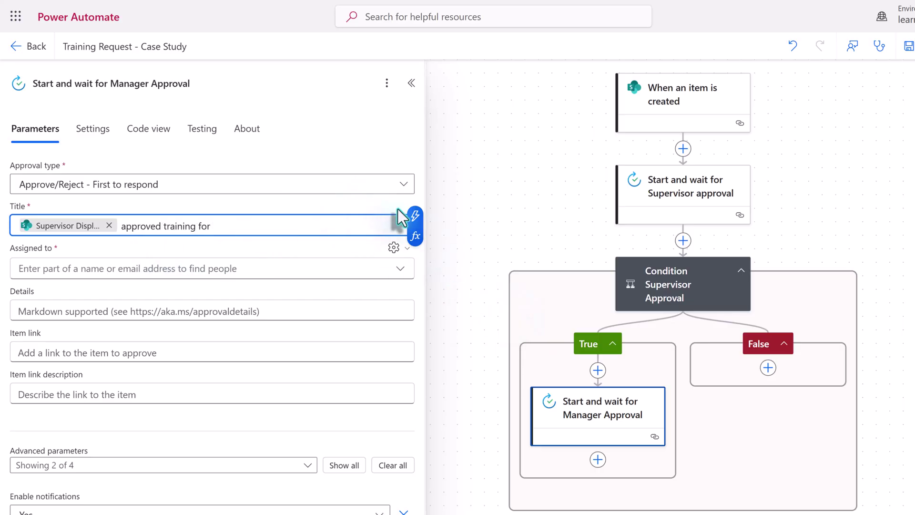
left_click(415, 216)
left_click(437, 502)
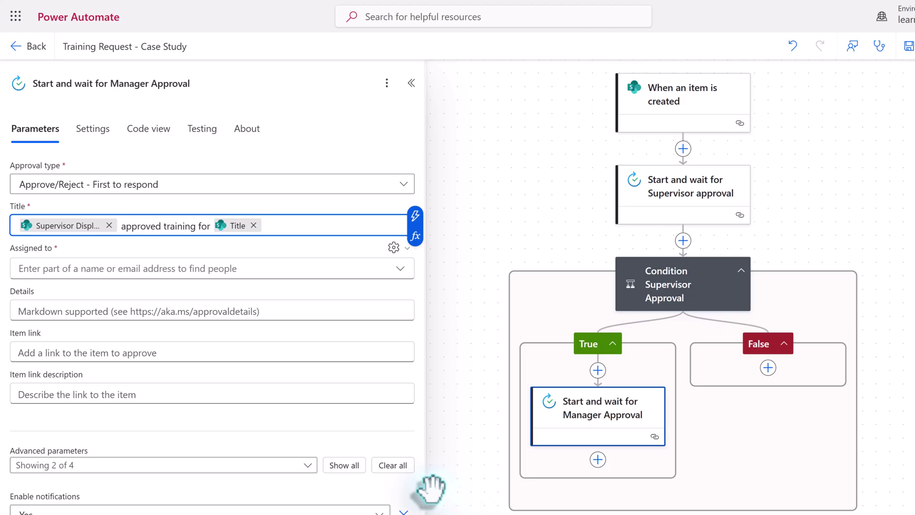
- Assign the manager approval to the trigger's dynamic Manager Email and set its item link to the dynamic "Link to item" value
left_click(402, 265)
left_click(406, 248)
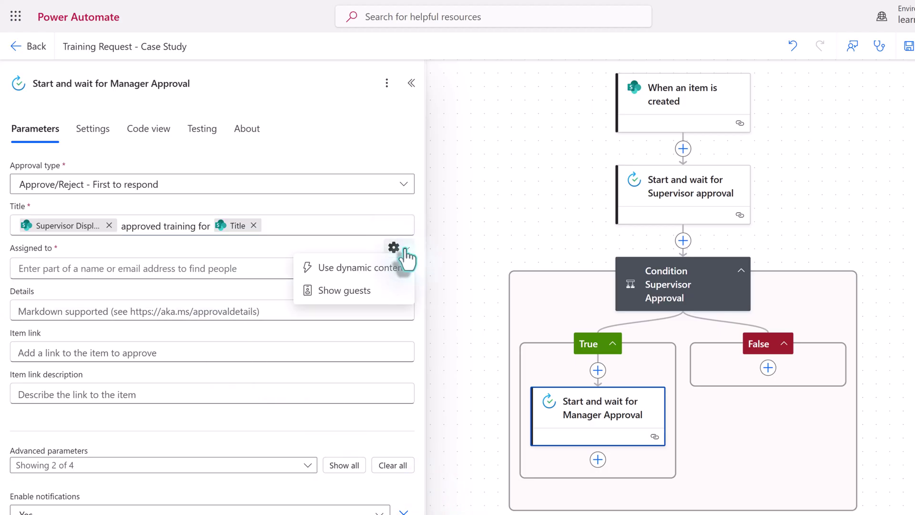
left_click(388, 267)
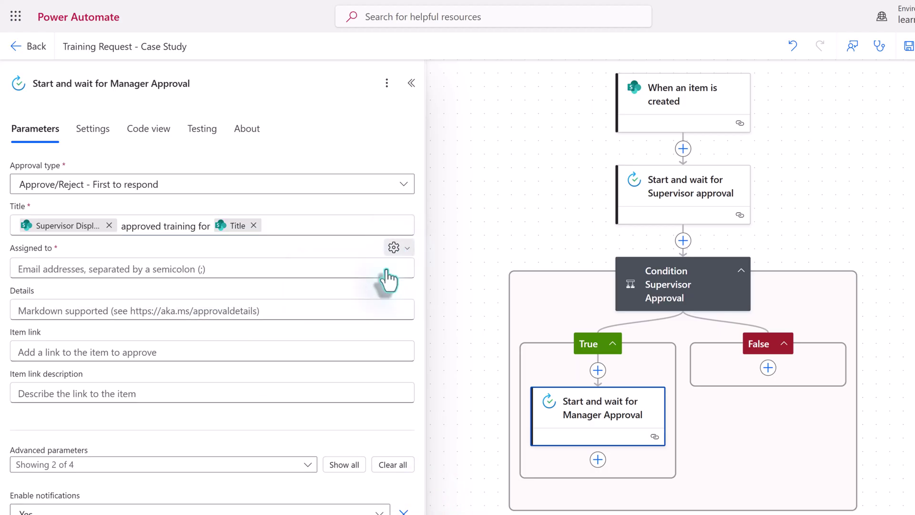
left_click(415, 258)
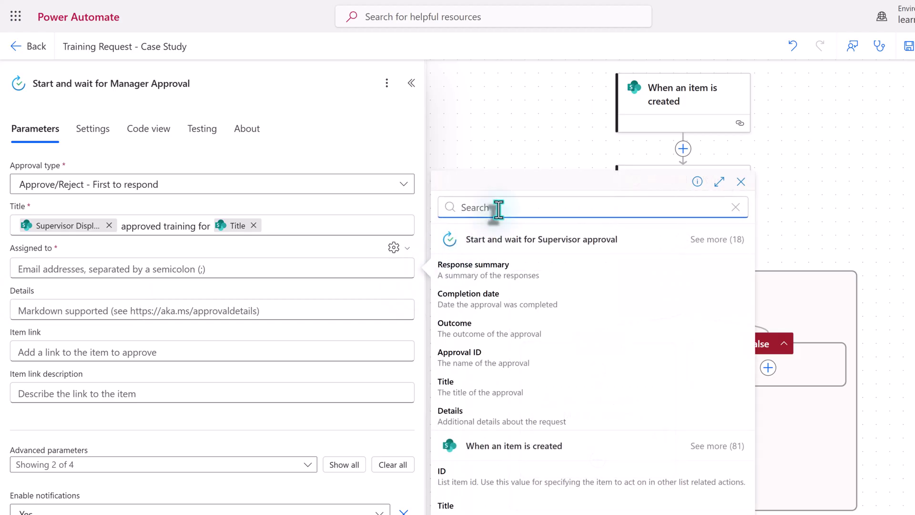
type("manag")
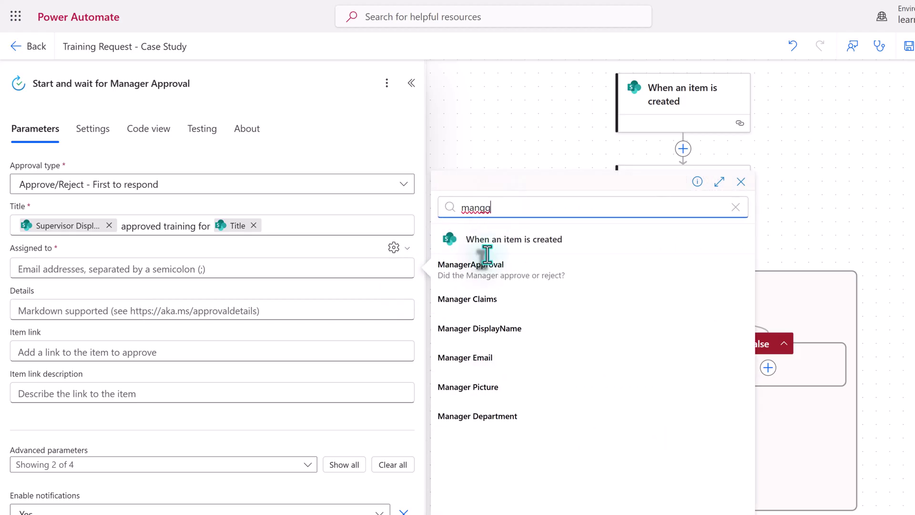
left_click(464, 357)
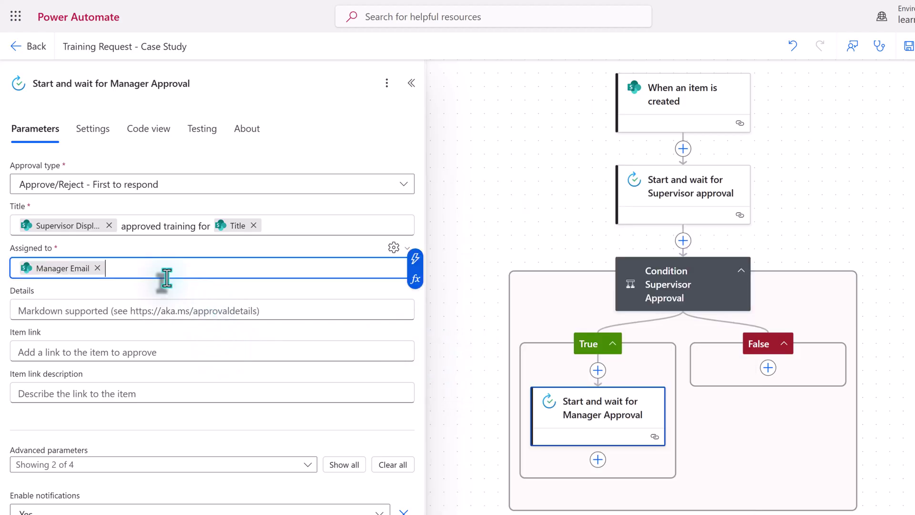
left_click(31, 311)
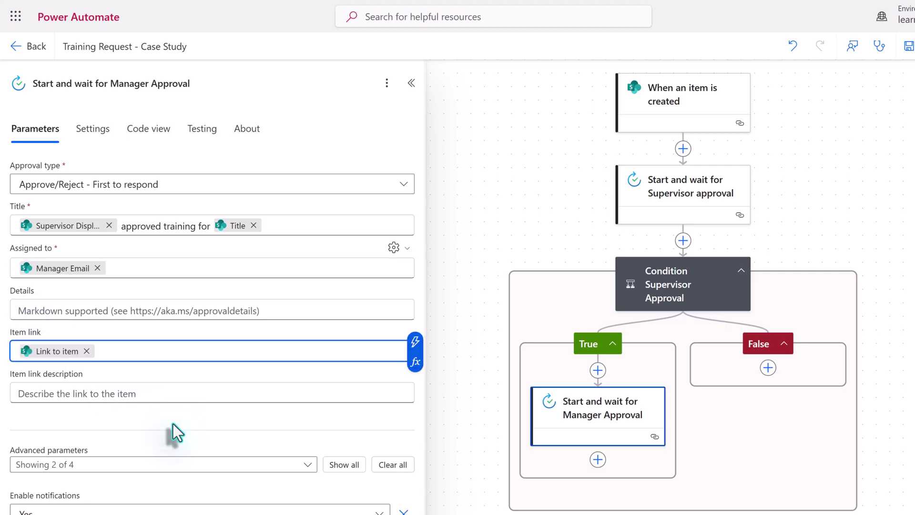
- Add a SharePoint "Update item" action after the manager approval in the True branch and rename it "Update Supervisor Approve"
left_click(598, 460)
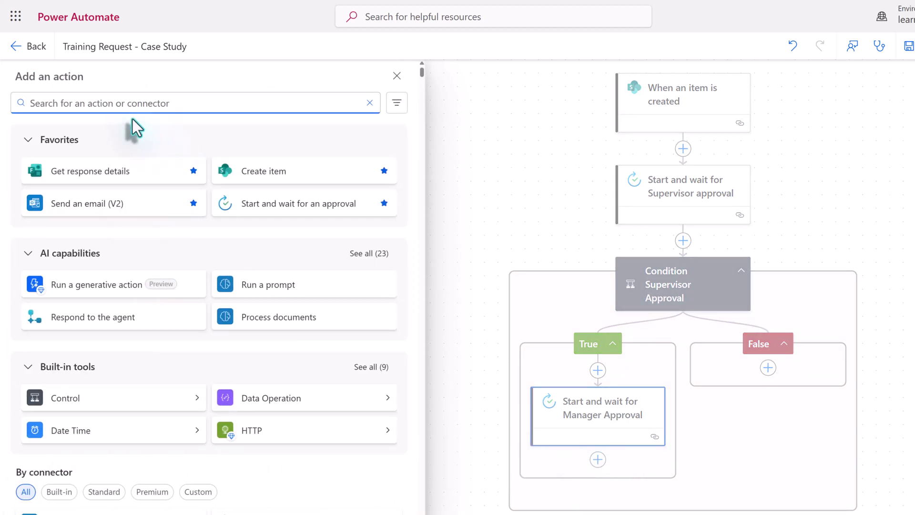
type("update")
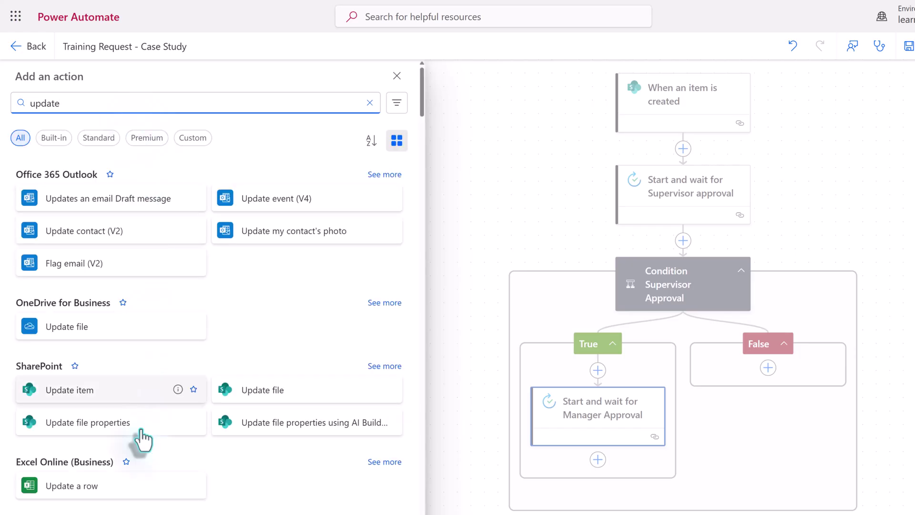
left_click(114, 403)
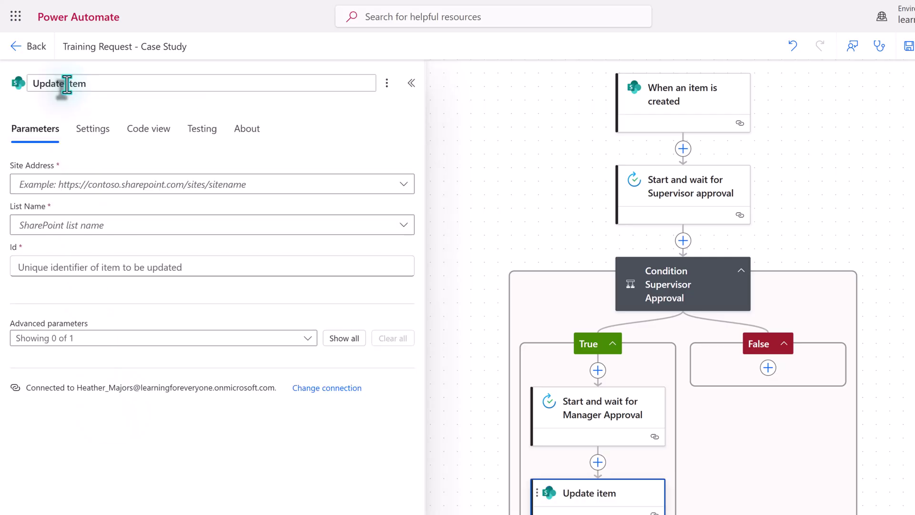
left_click_drag(67, 84, 92, 84)
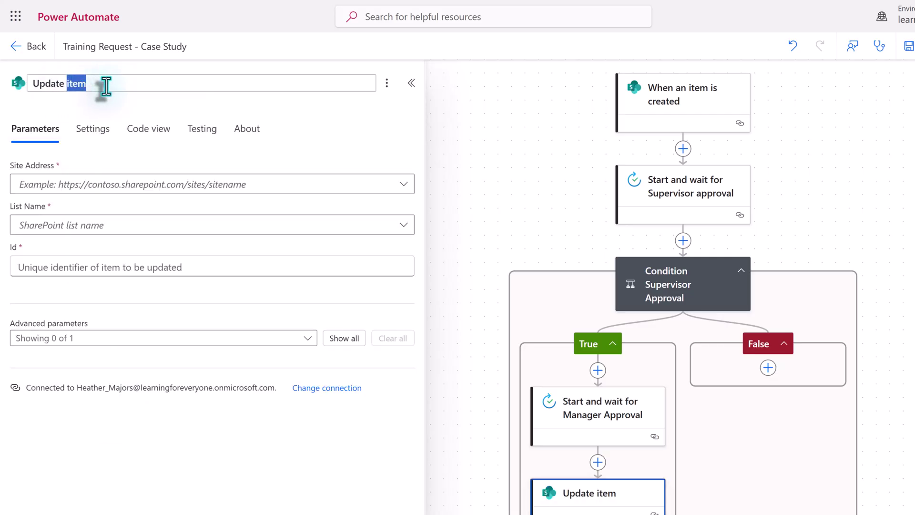
type("Supervisor Approve")
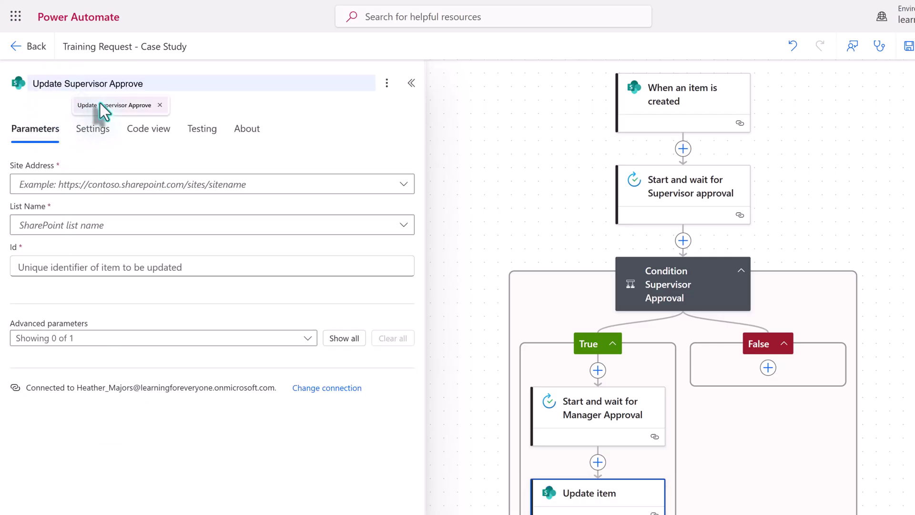
key("Return")
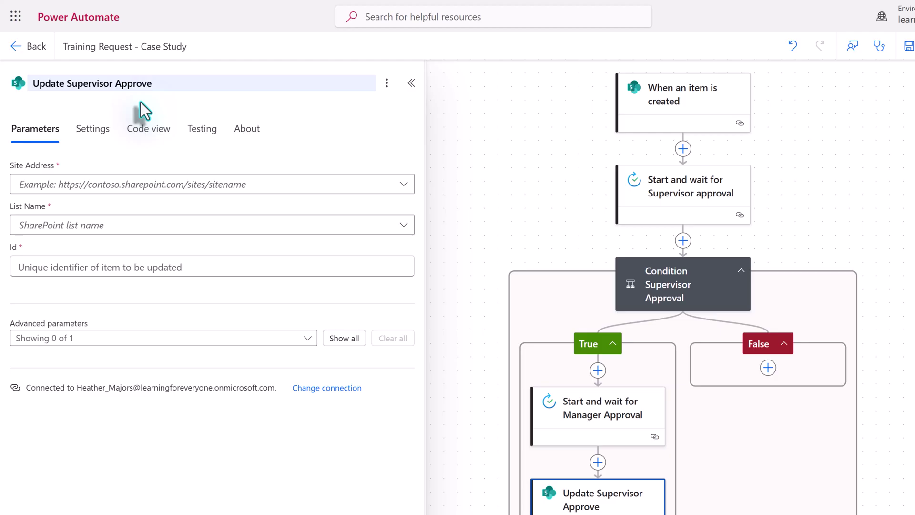
- Point the update action to the "Training Request - Case Study" list on the Level Up 365 Masterclass site, using the trigger's dynamic ID
left_click(91, 237)
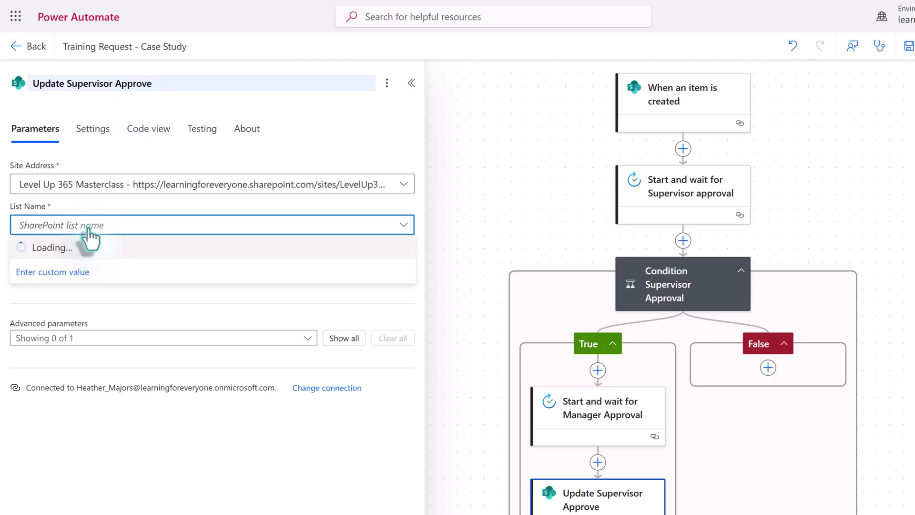
left_click(90, 318)
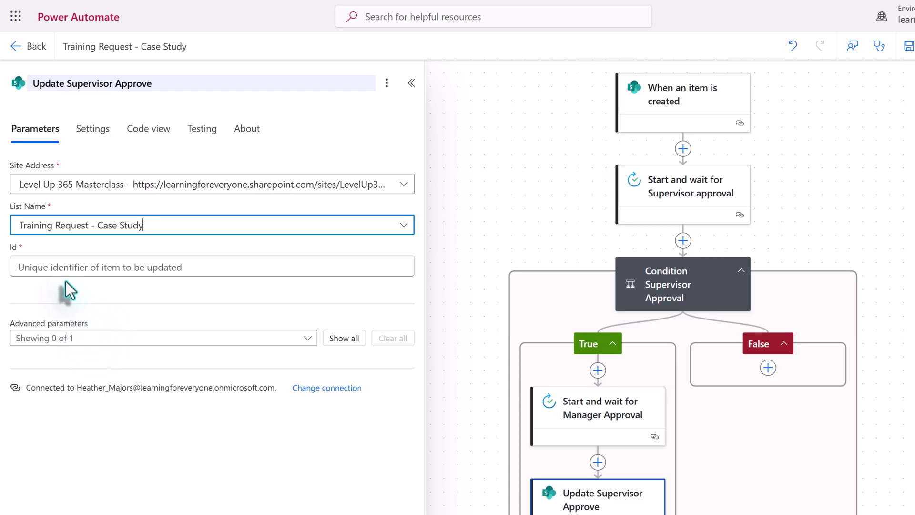
left_click(62, 266)
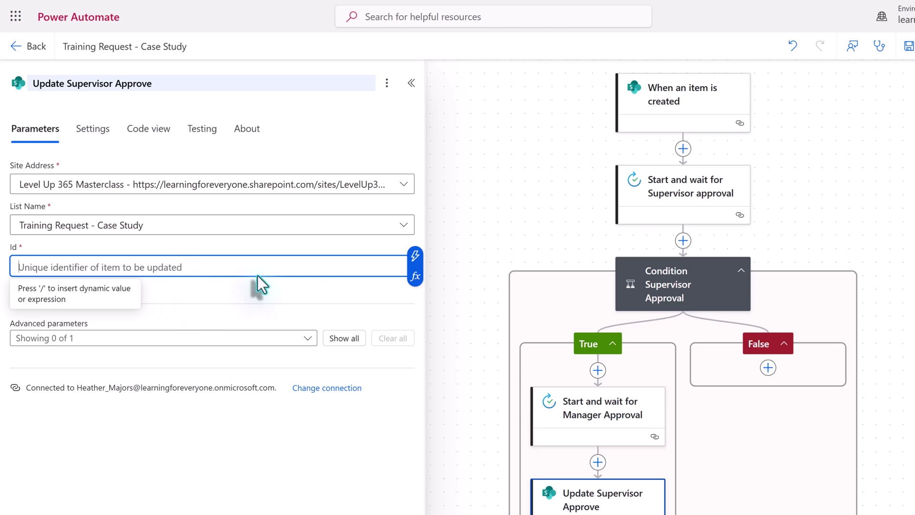
left_click(416, 257)
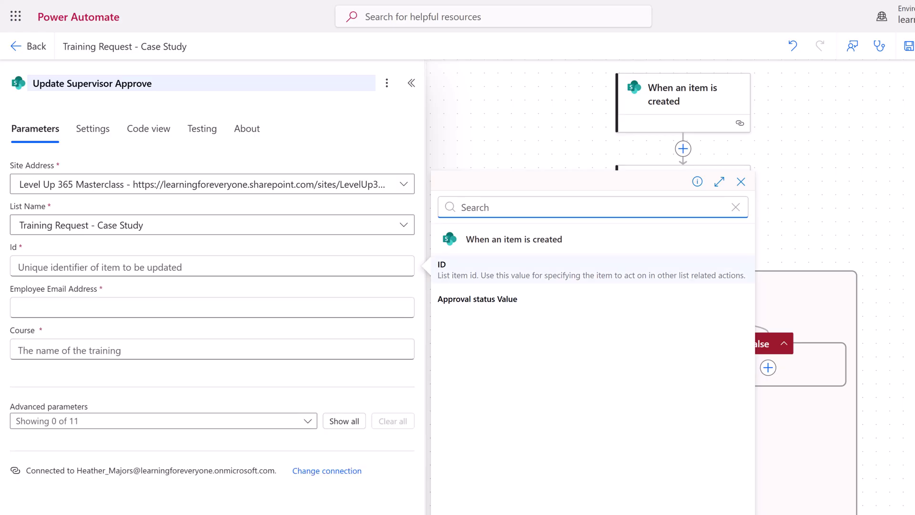
left_click(443, 265)
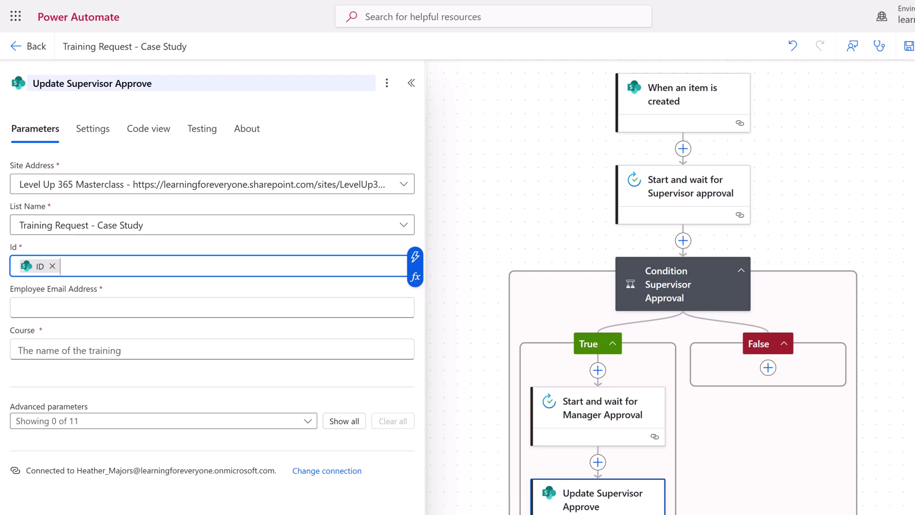
- Fill the update action's Employee Email Address and Course fields with the trigger's dynamic Employee Email Address and Course values
left_click(76, 309)
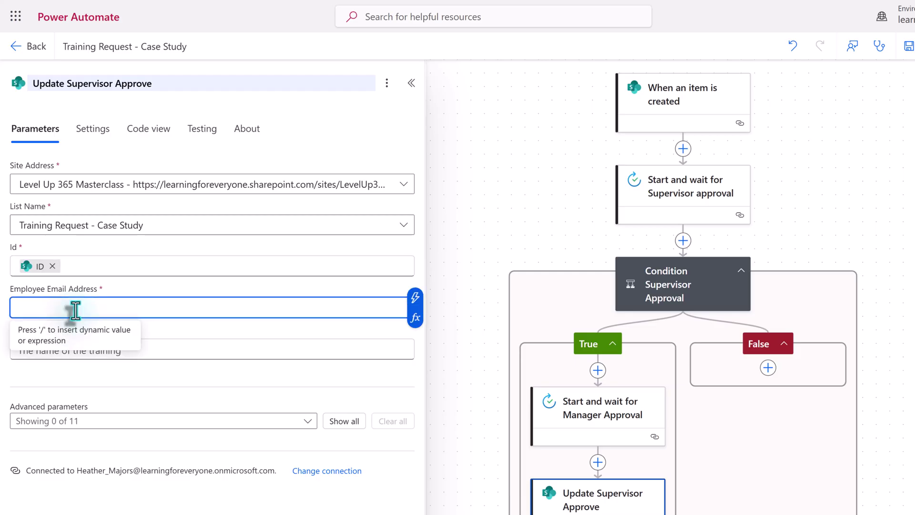
left_click(415, 296)
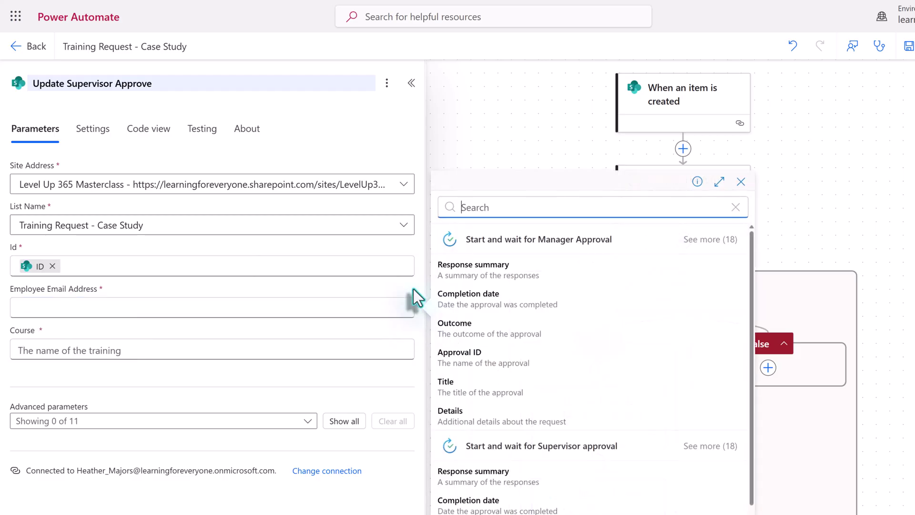
type("employe")
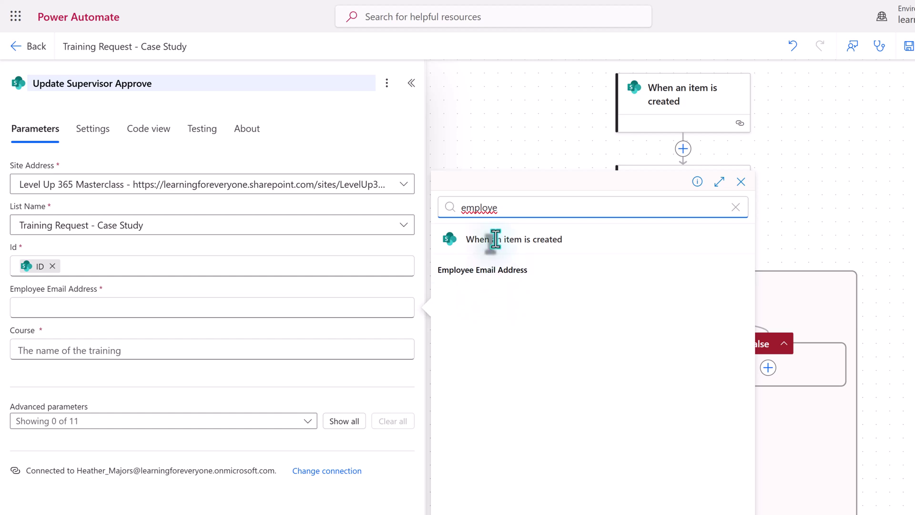
left_click(460, 268)
left_click(417, 348)
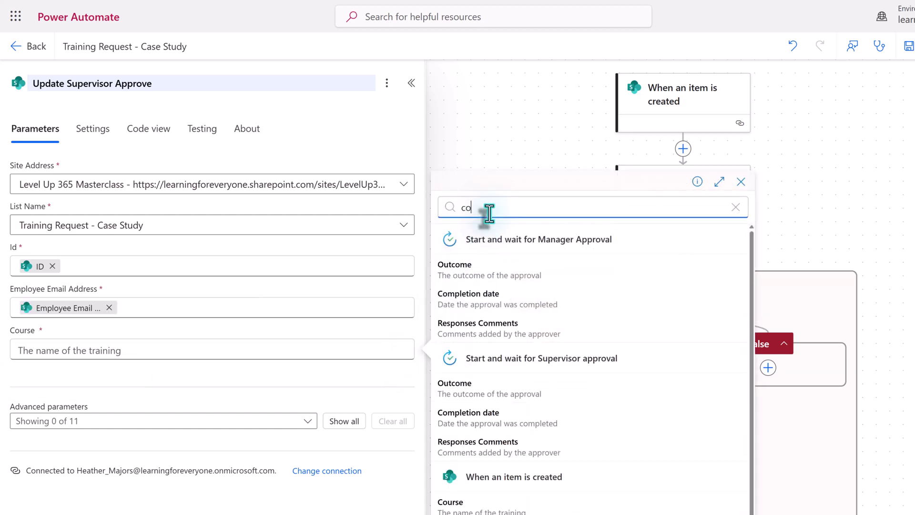
left_click(487, 209)
type("course")
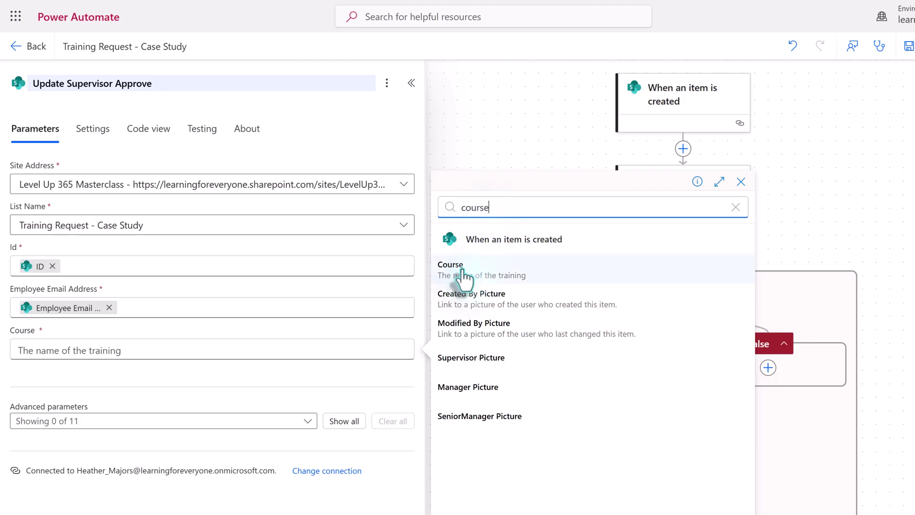
key("Return")
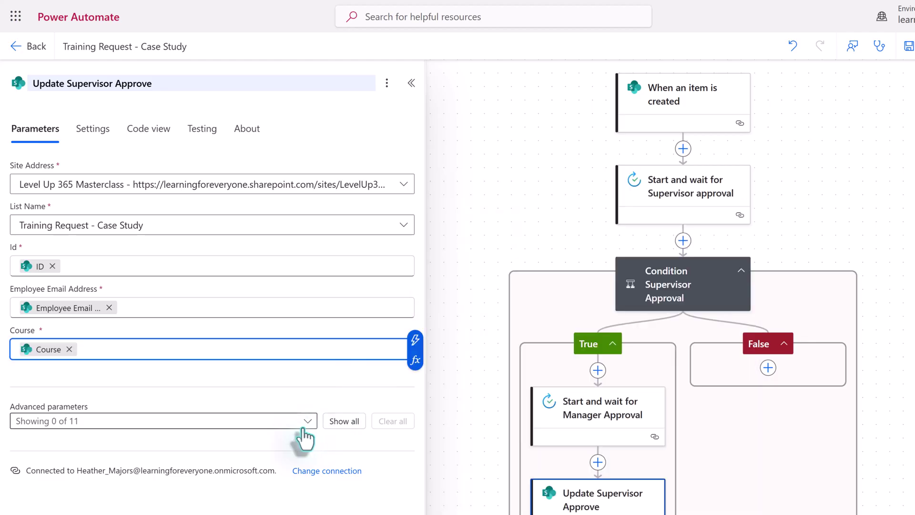
- Show all advanced parameters of the update action and set SupervisorApproval to the dynamic Outcome of the supervisor approval
left_click(329, 422)
scroll(171, 474, "down", 6)
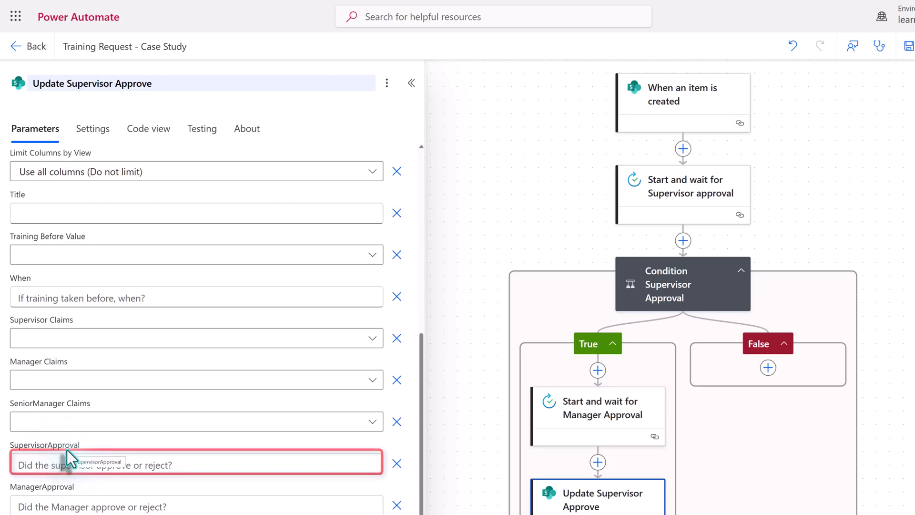
left_click(372, 464)
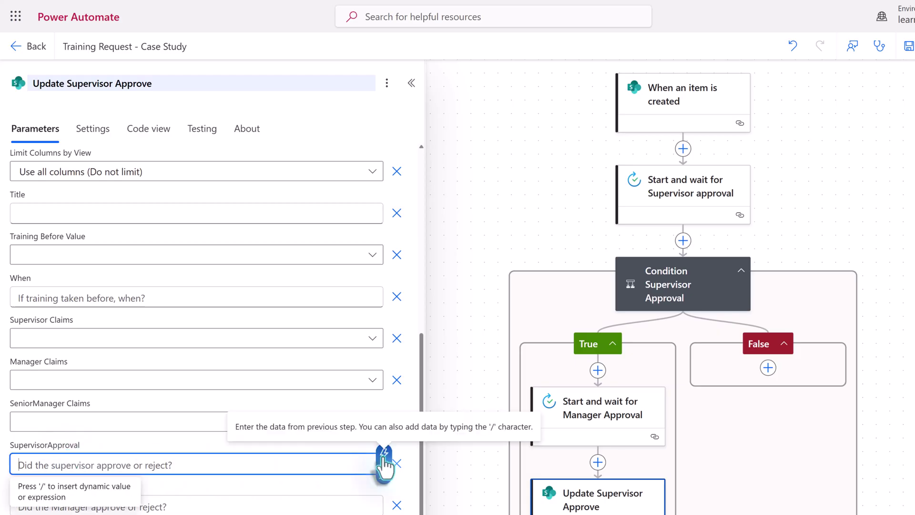
left_click(385, 459)
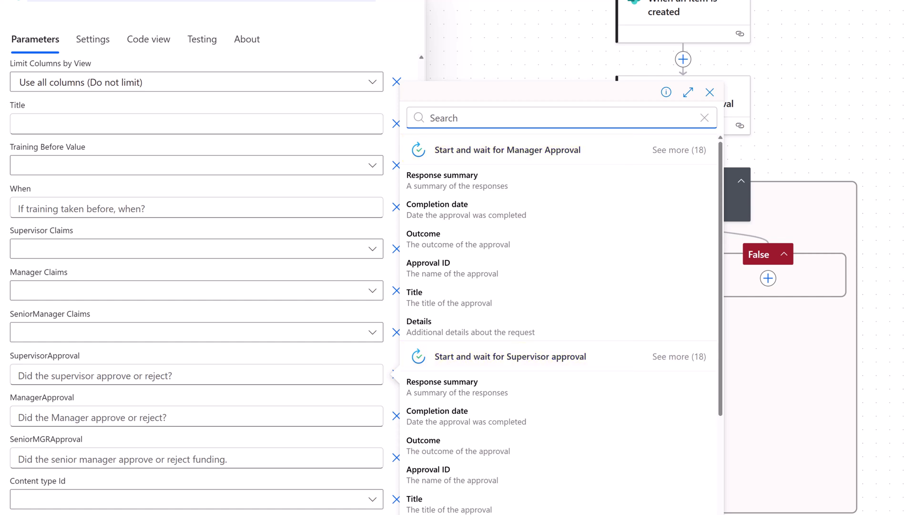
left_click(458, 445)
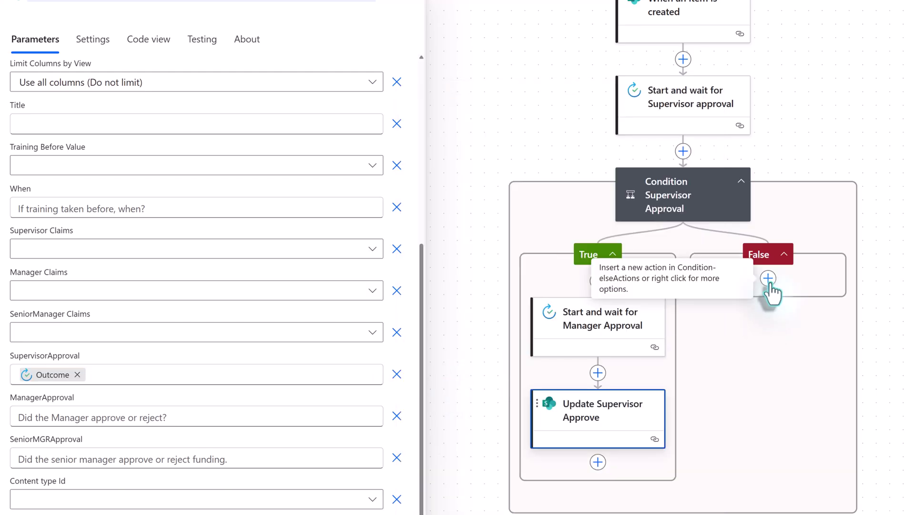
- Add a "Send an email (V2)" action in the False branch, addressed to the trigger's dynamic Employee Email Address
left_click(768, 282)
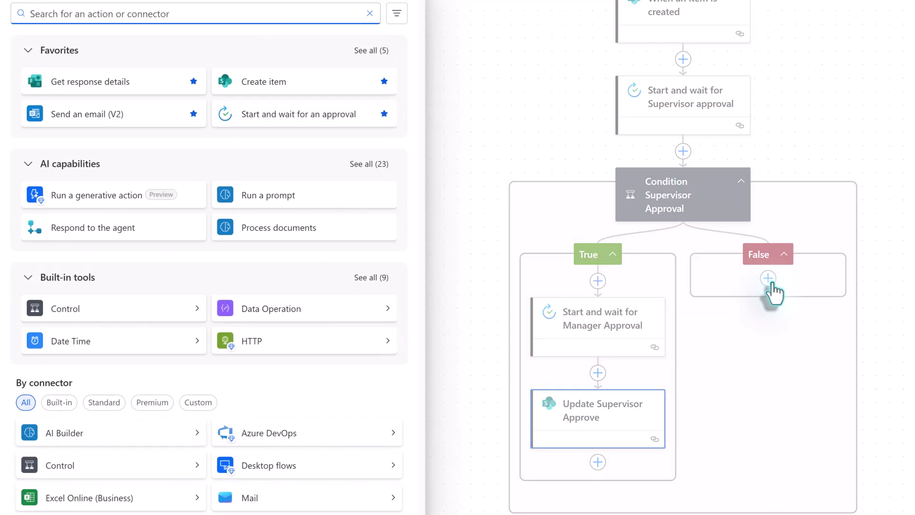
left_click(76, 120)
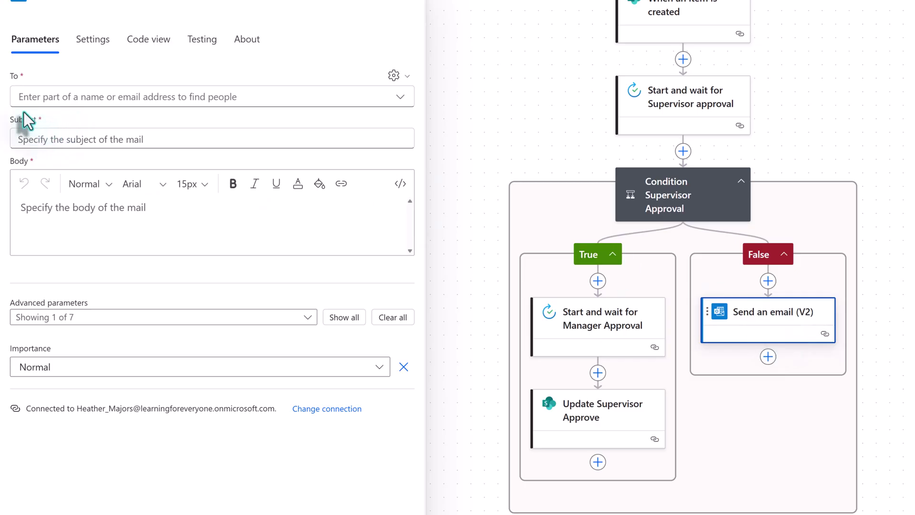
left_click(37, 96)
left_click(405, 78)
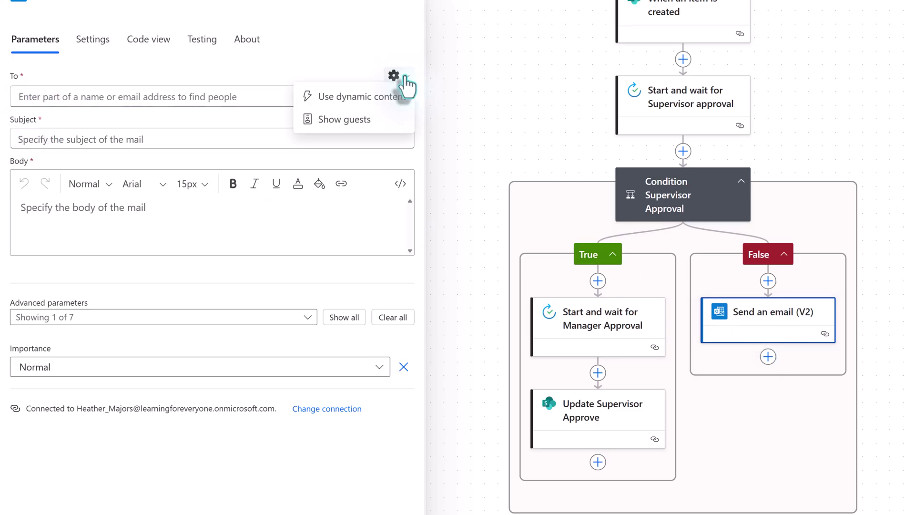
left_click(371, 101)
left_click(406, 98)
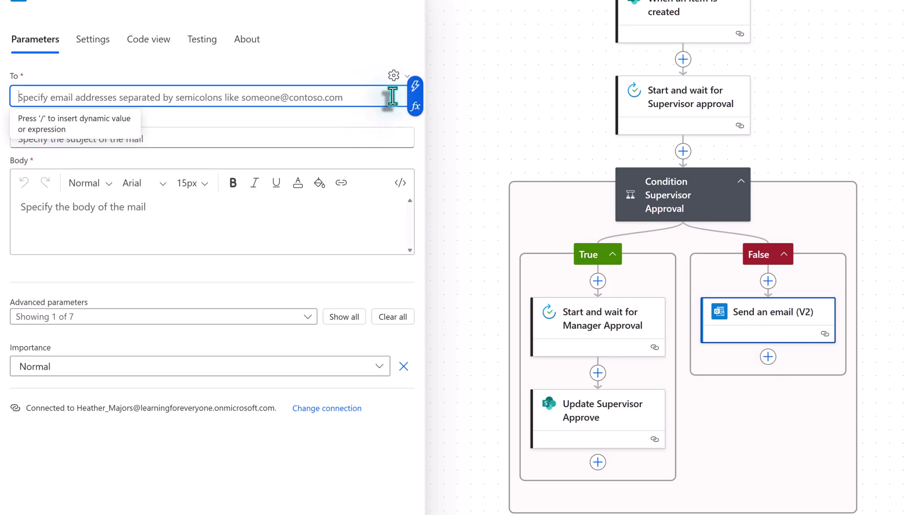
left_click(414, 92)
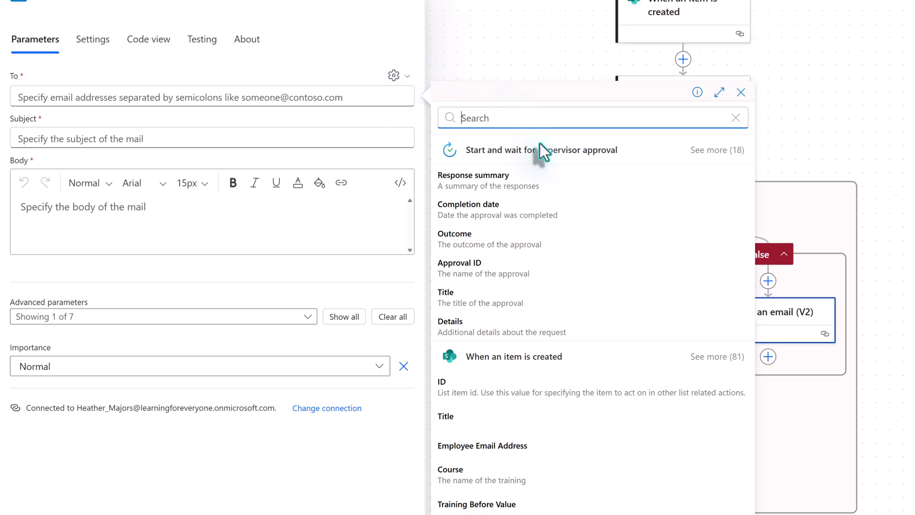
left_click(495, 455)
- Set the email subject to the dynamic Supervisor DisplayName followed by "Rejected your request"
left_click(102, 139)
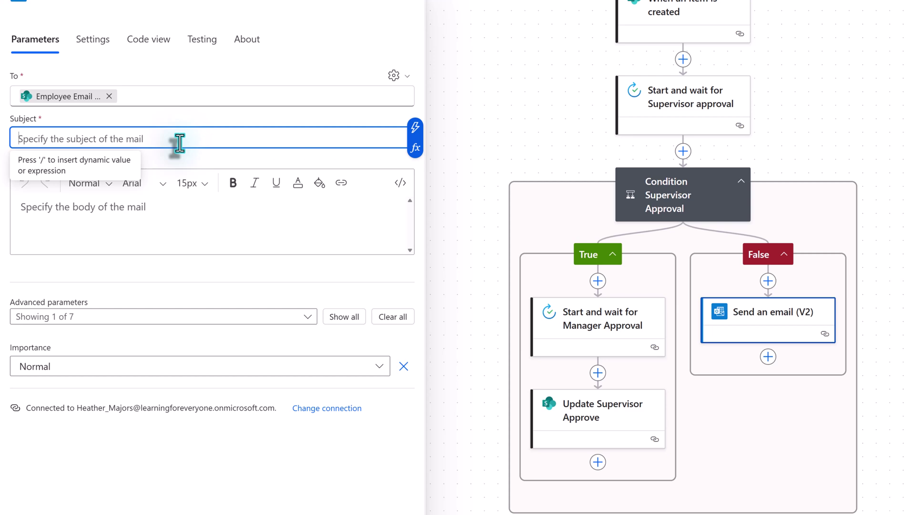
left_click(415, 127)
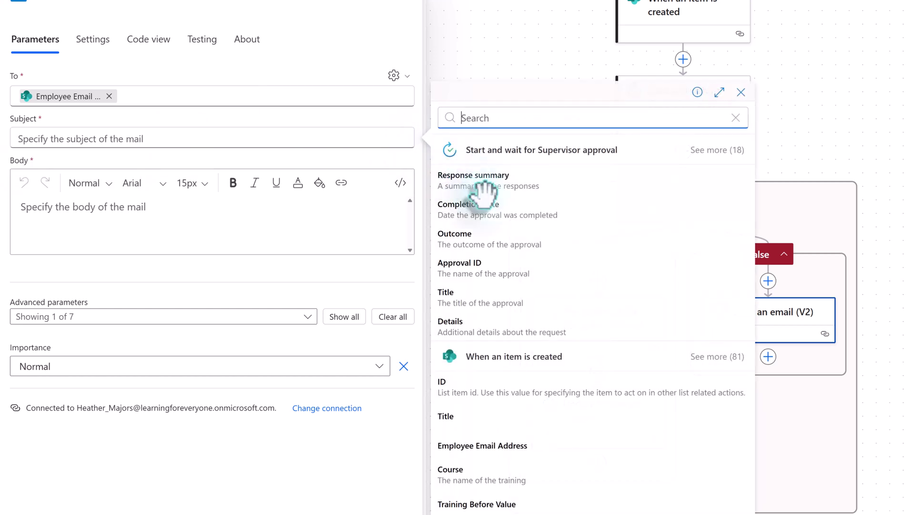
type("super")
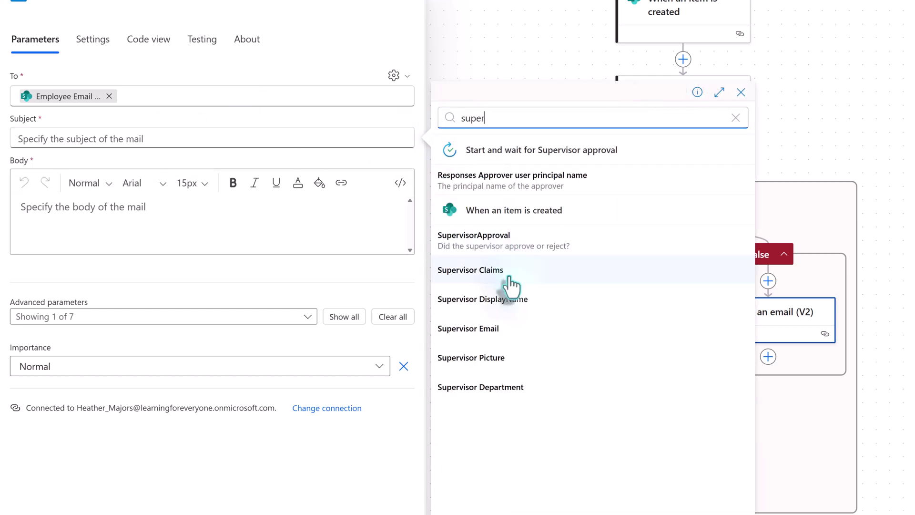
left_click(508, 301)
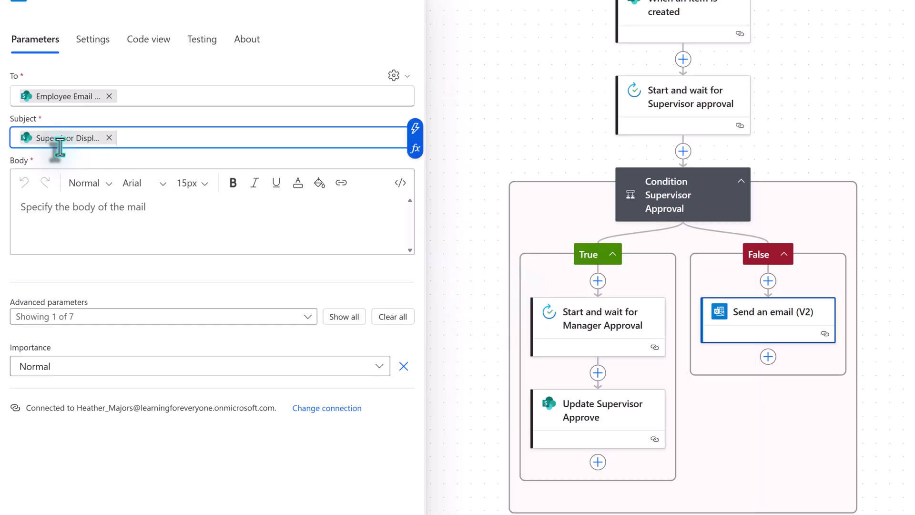
key("ctrl+v")
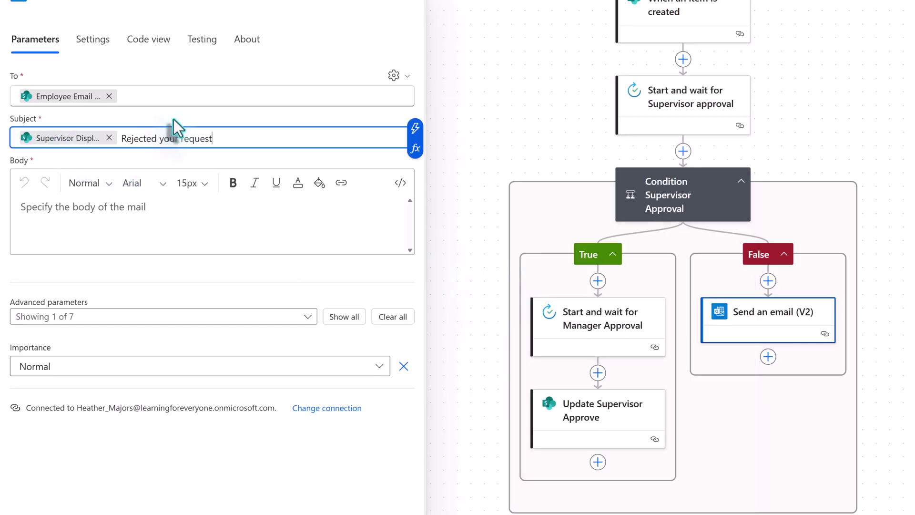
- Write the email body telling the employee to see the approval comments and update the rejected training request, followed by the supervisor approval's dynamic Responses Comments
left_click(107, 219)
type("Your training request has been rejected. Please see the approval comments and make updates to your request if required.")
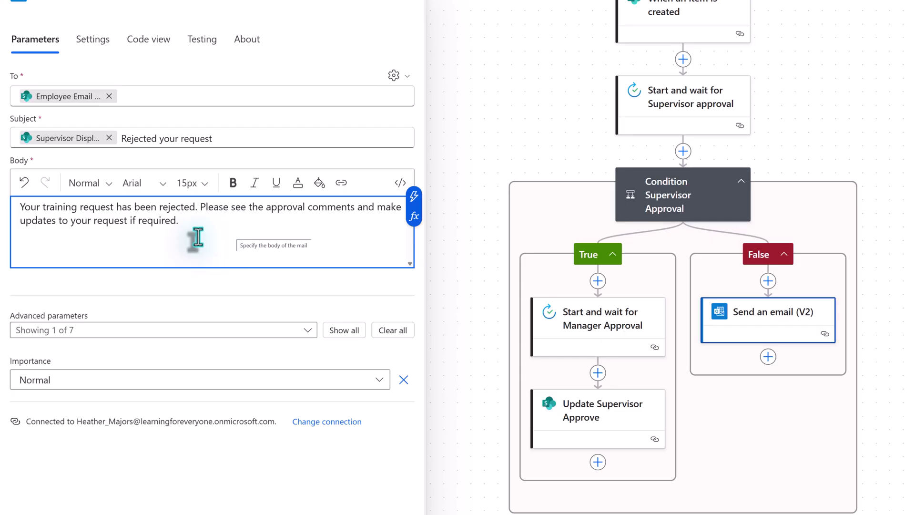
left_click(414, 196)
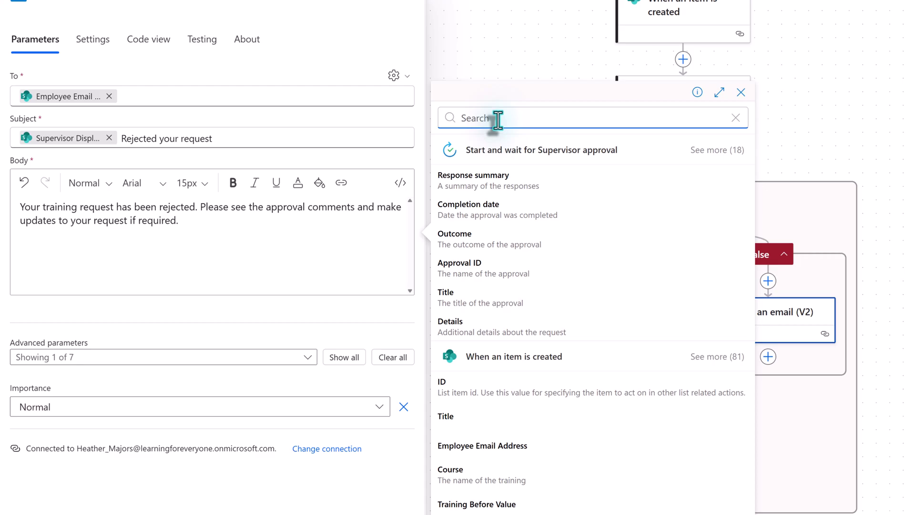
type("comm")
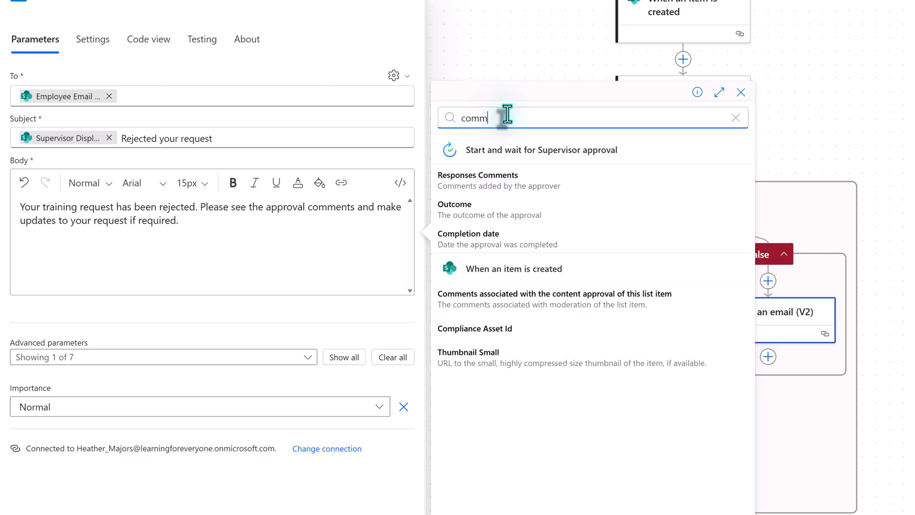
left_click(482, 189)
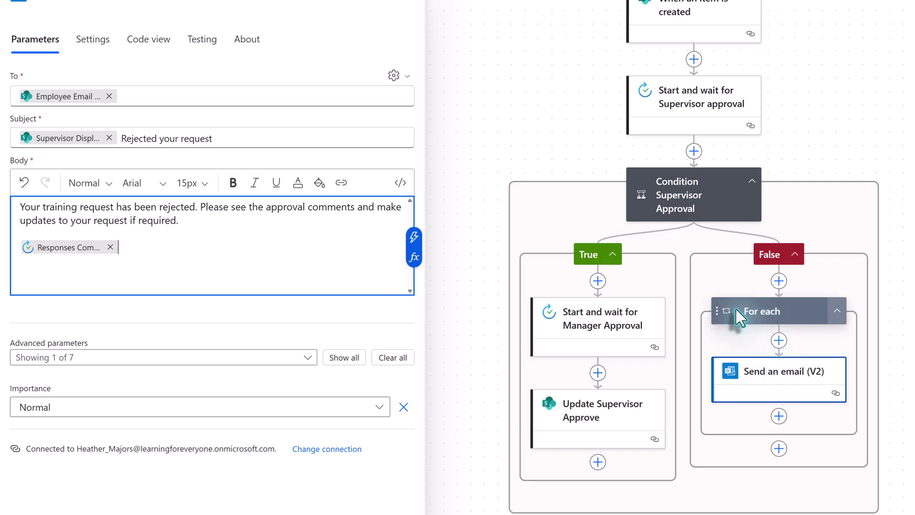
left_click(765, 312)
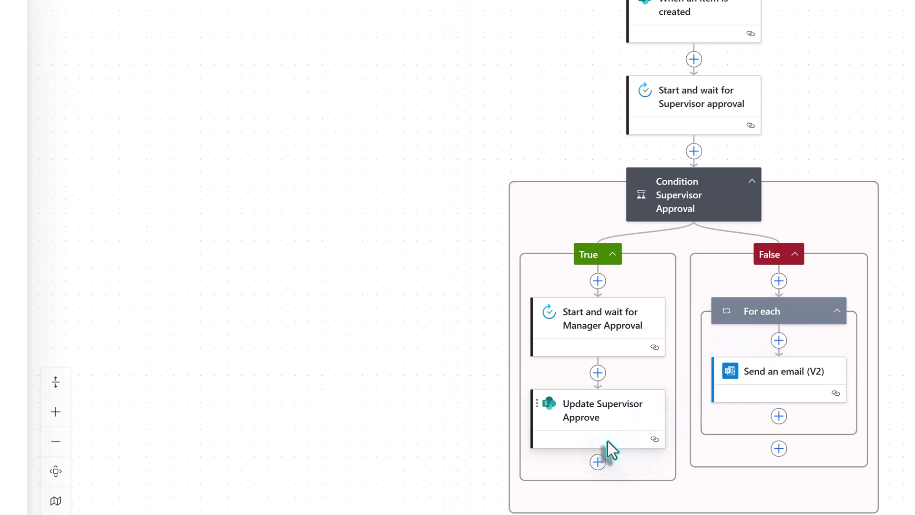
- Copy the "Update Supervisor Approve" action into the False branch above the For each loop and rename the copy "Update Supervisor Rejected"
right_click(580, 410)
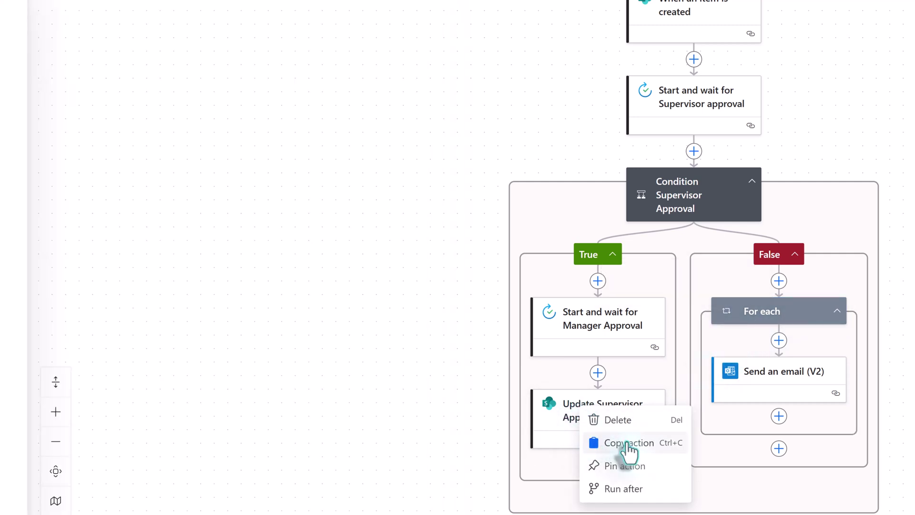
left_click(629, 443)
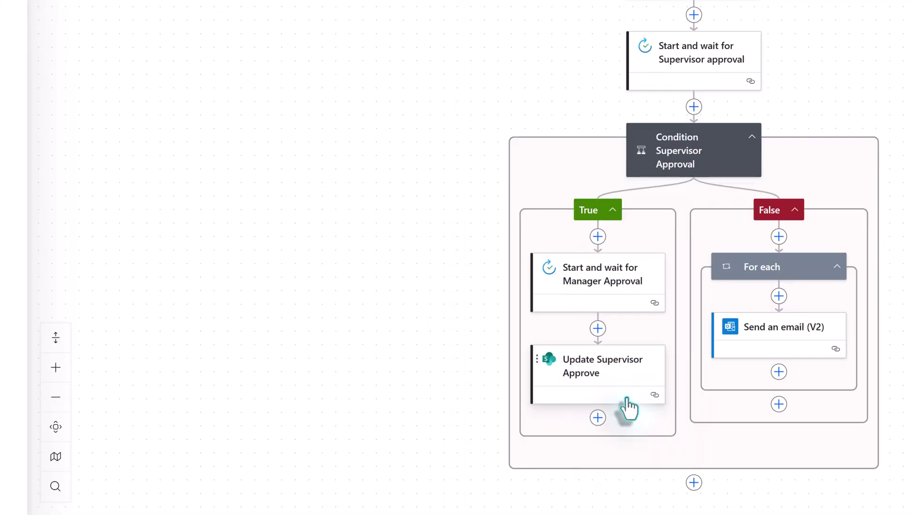
right_click(782, 237)
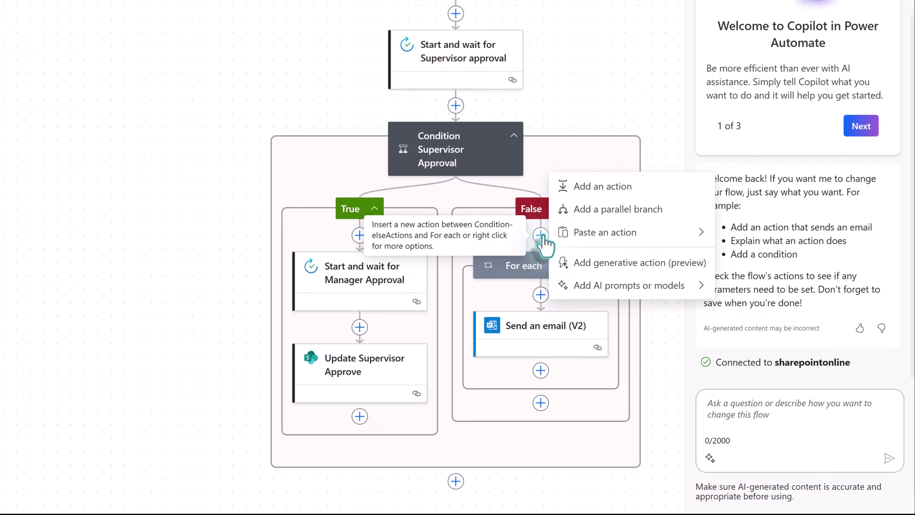
mouse_move(615, 238)
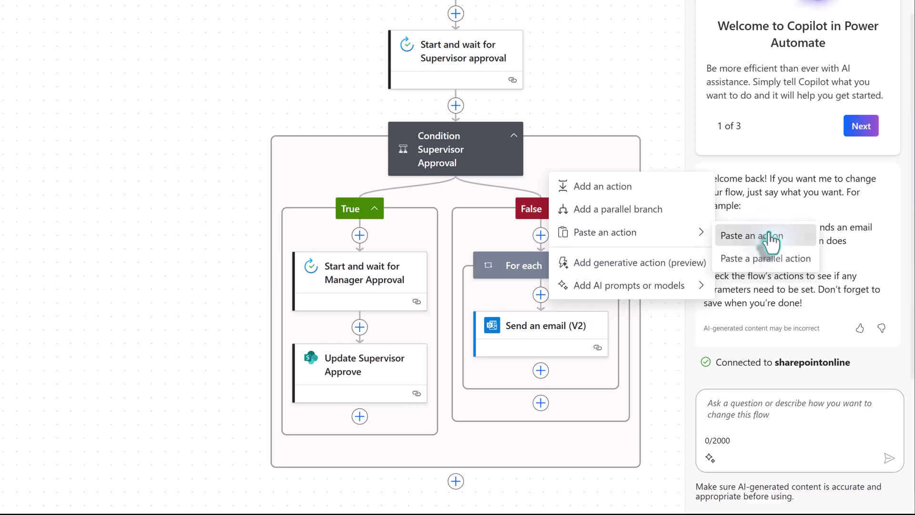
left_click(748, 235)
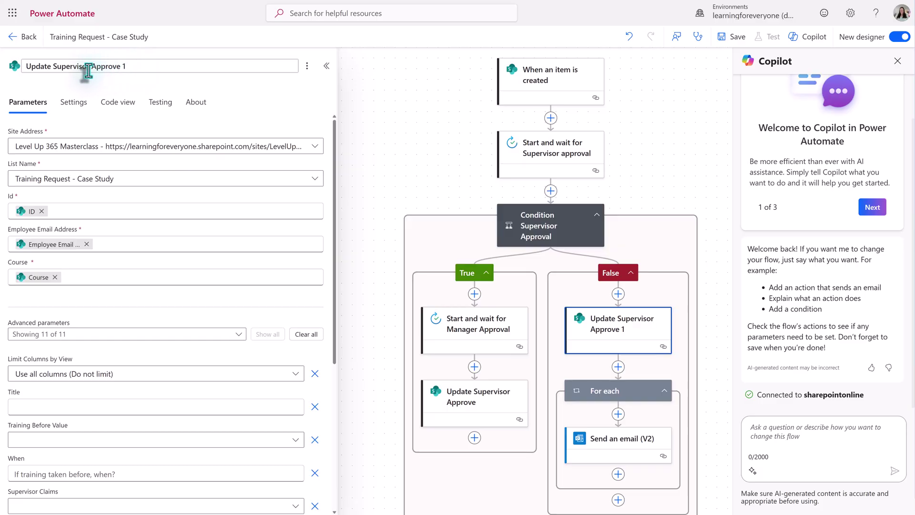
left_click_drag(91, 67, 156, 68)
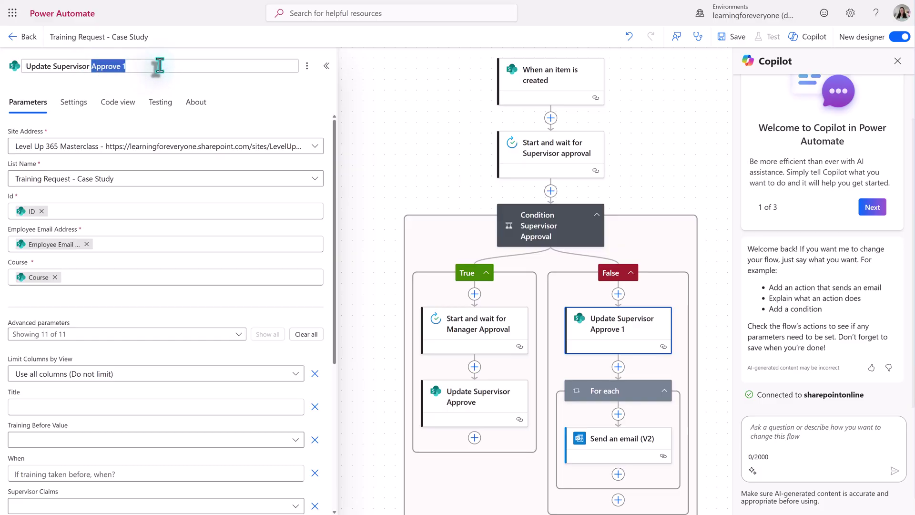
key("BackSpace")
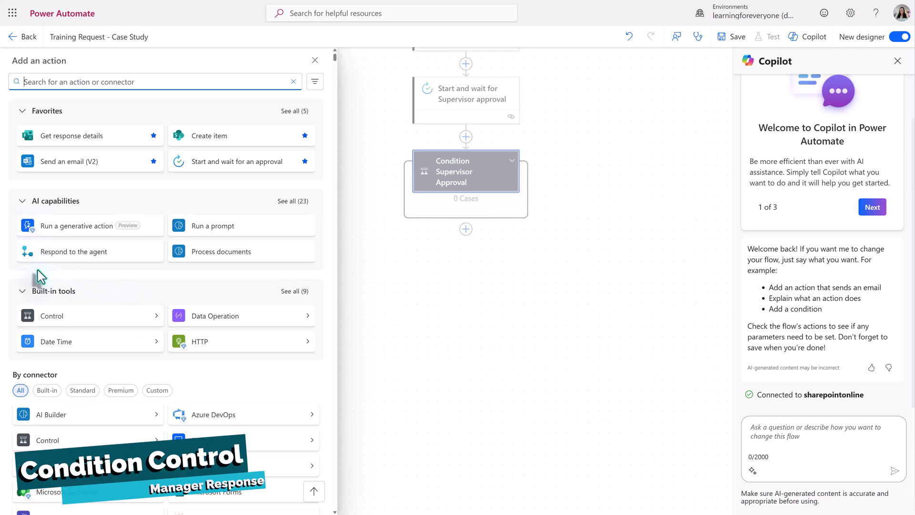
- Add a Condition control after the supervisor approval condition and name it "Condition Manager Approval"
left_click(55, 316)
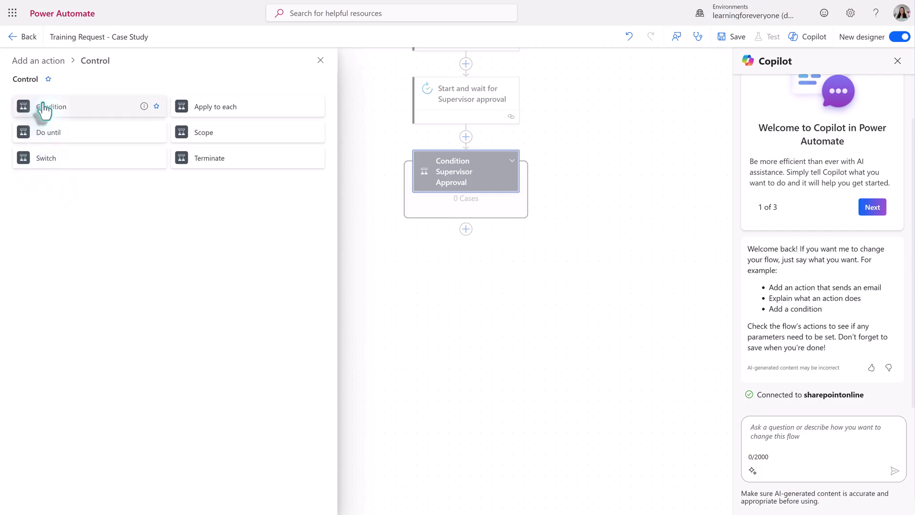
left_click(44, 110)
left_click(91, 65)
key("BackSpace")
type("Manager Approval")
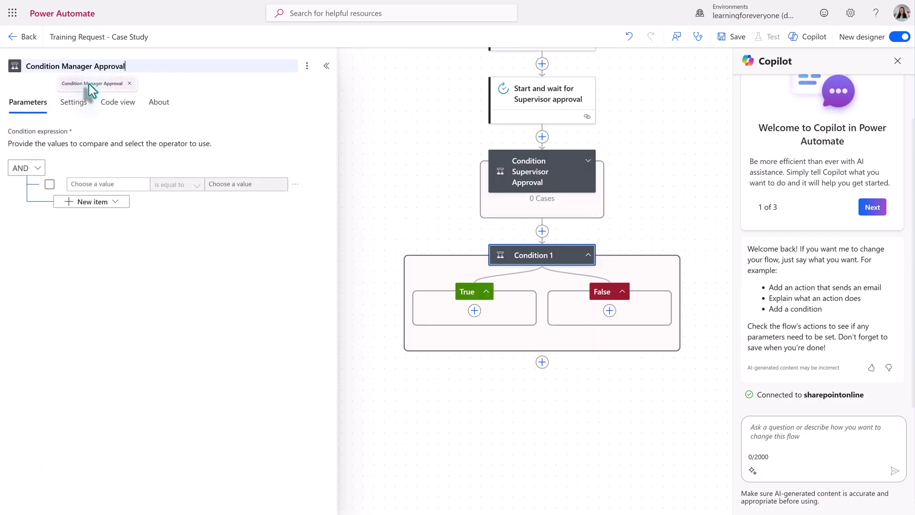
left_click(92, 83)
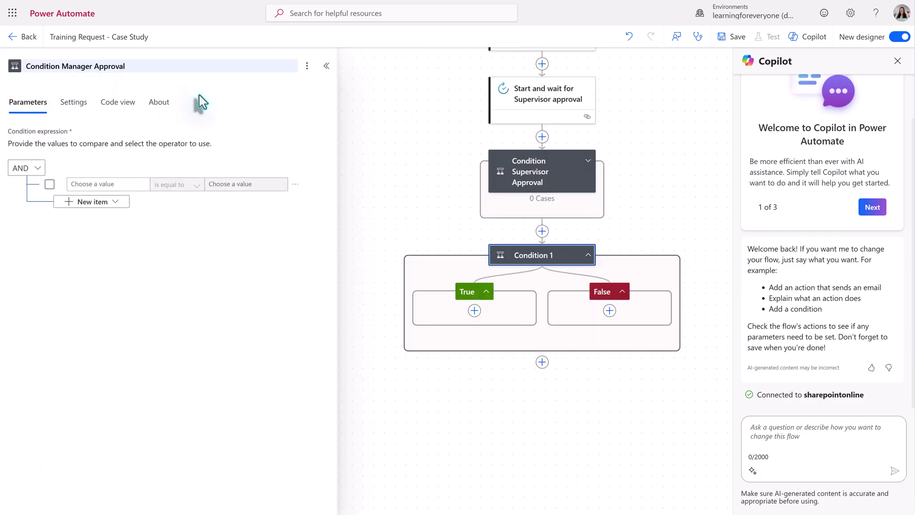
- Set the manager condition to check that the manager approval's dynamic Outcome is equal to "Approve"
left_click(94, 186)
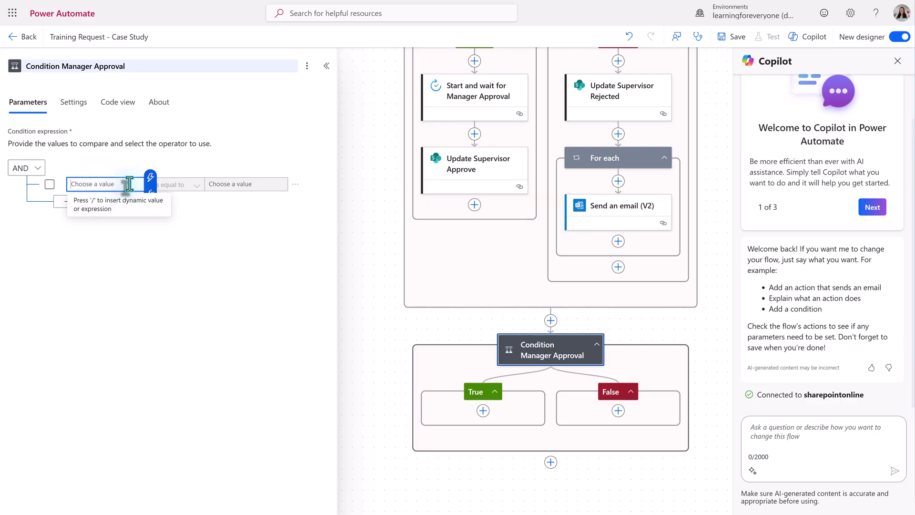
left_click(150, 178)
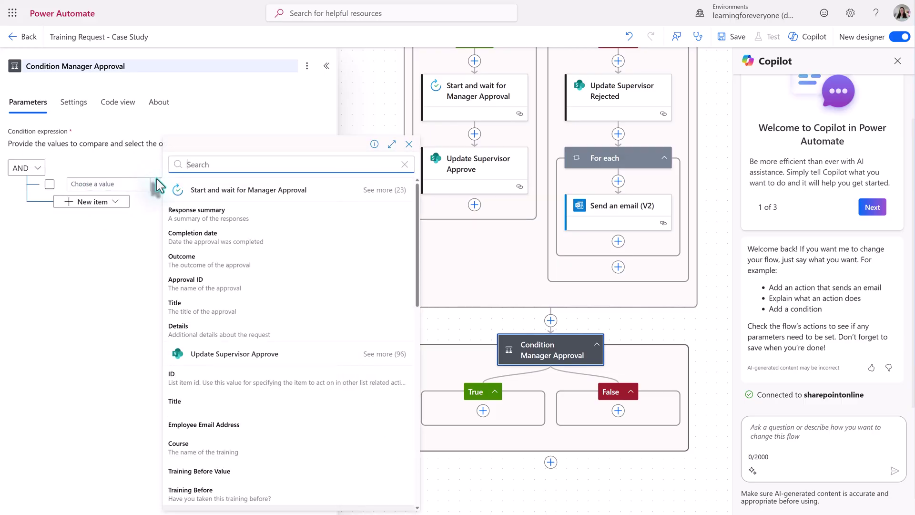
type("outcome")
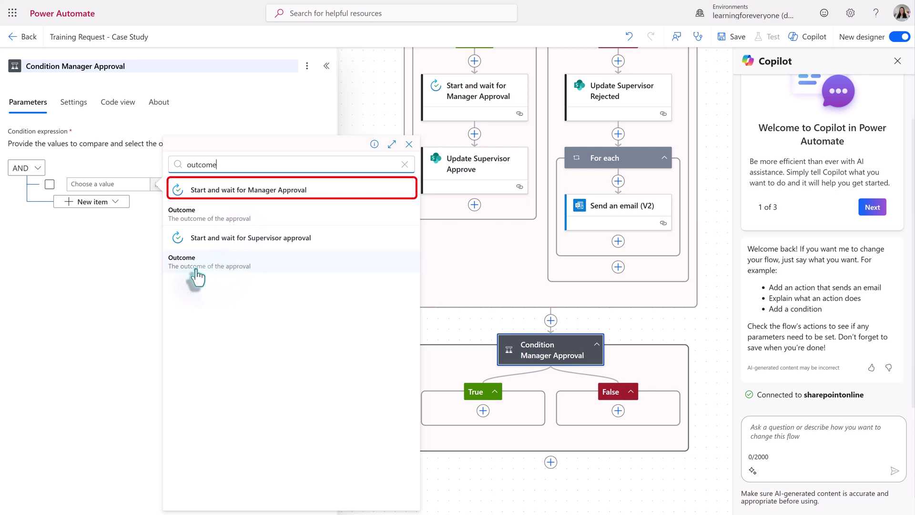
left_click(180, 214)
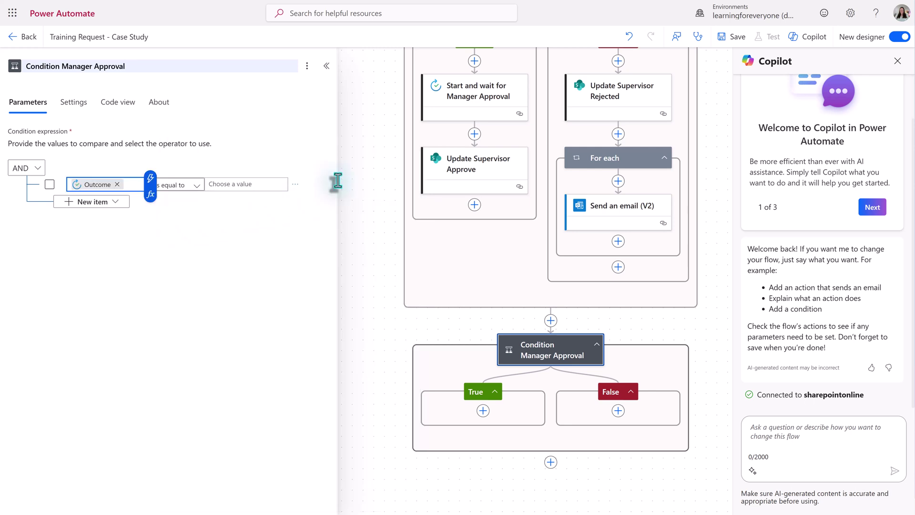
type("Approve")
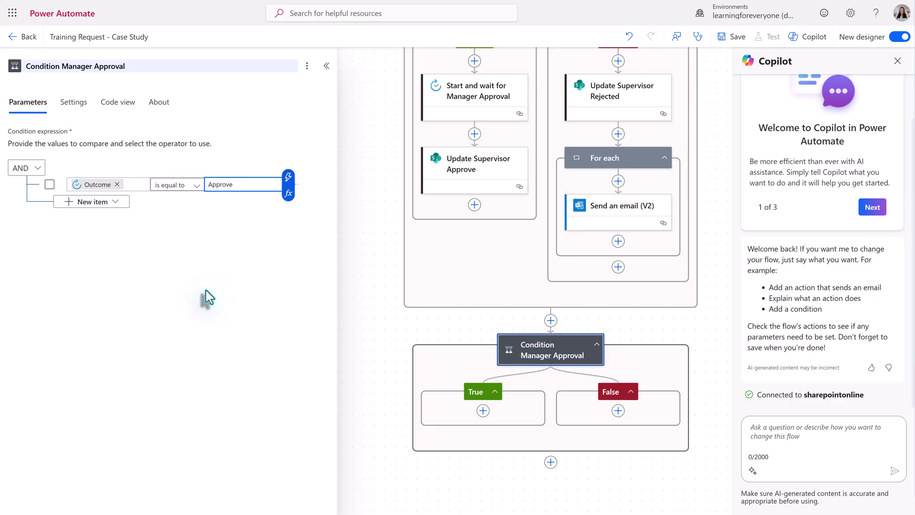
- Add an Update item action to the manager condition's True branch, using the Level Up 365 Masterclass site and the "Training Request - Case Study" list
left_click(483, 411)
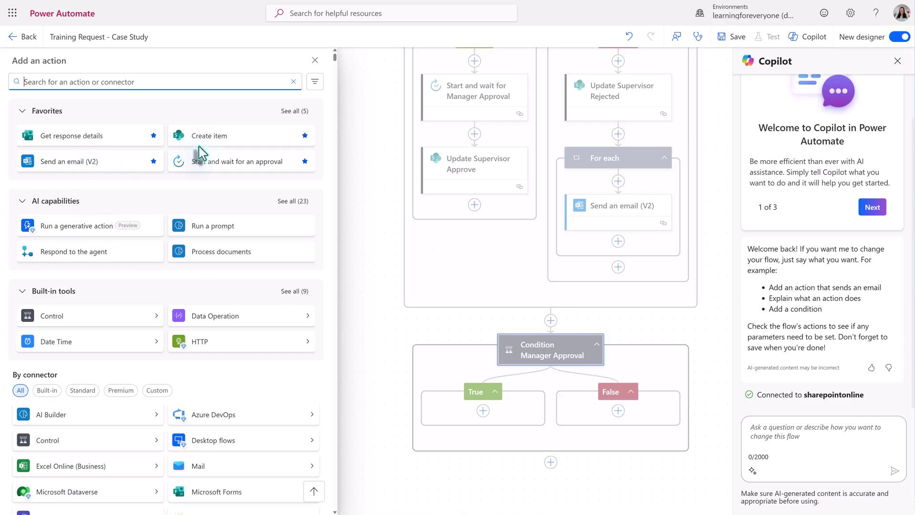
left_click(295, 111)
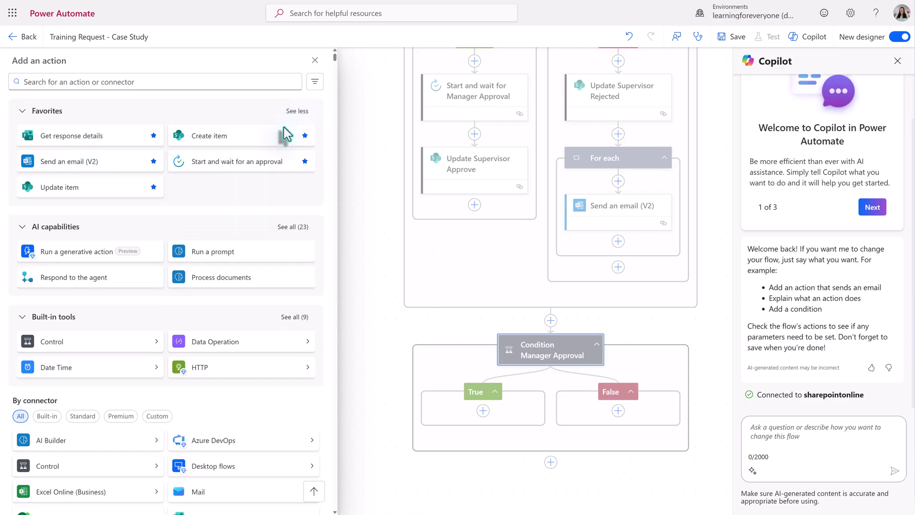
left_click(86, 194)
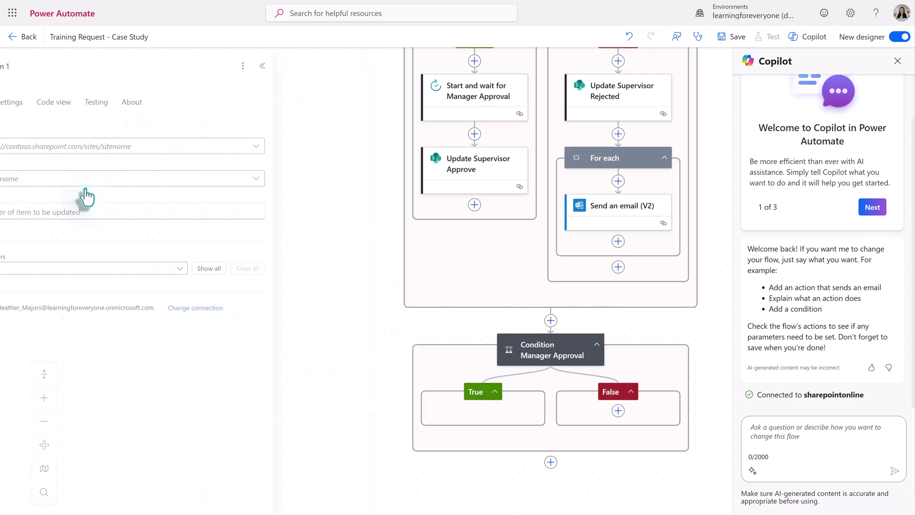
left_click(106, 151)
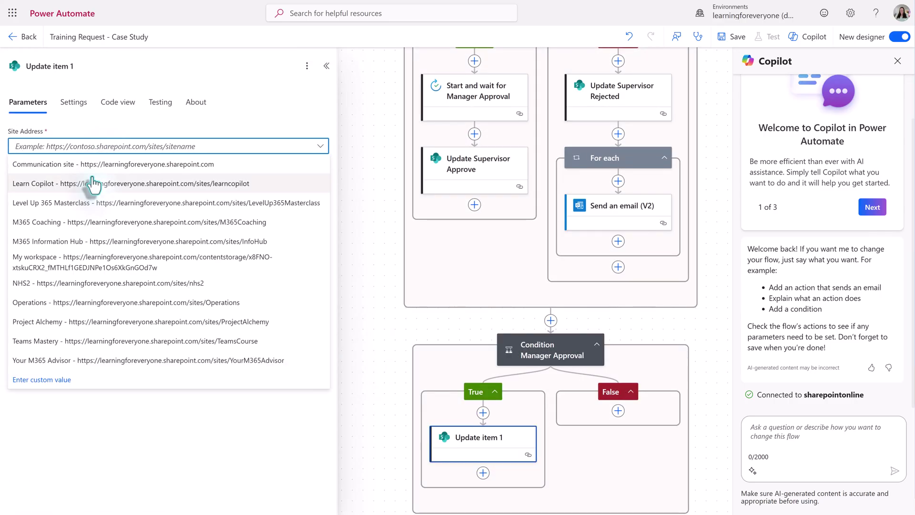
left_click(62, 204)
left_click(56, 179)
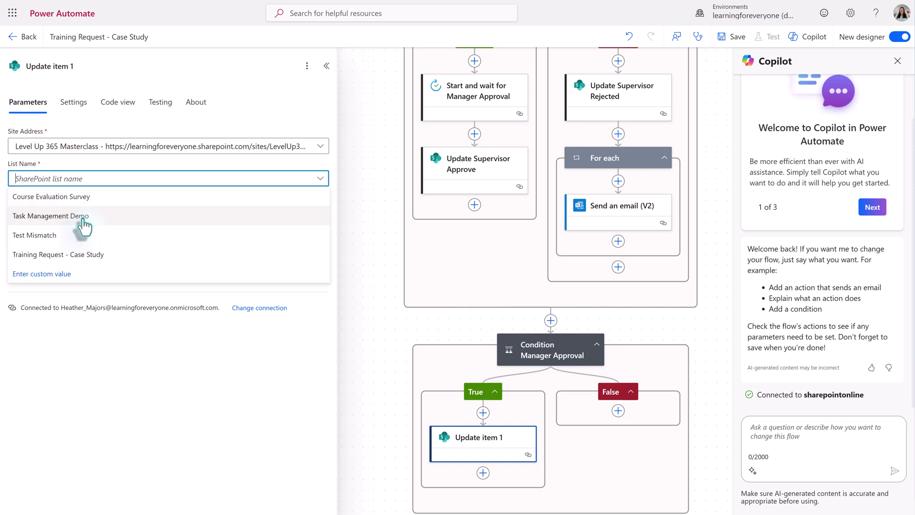
left_click(69, 257)
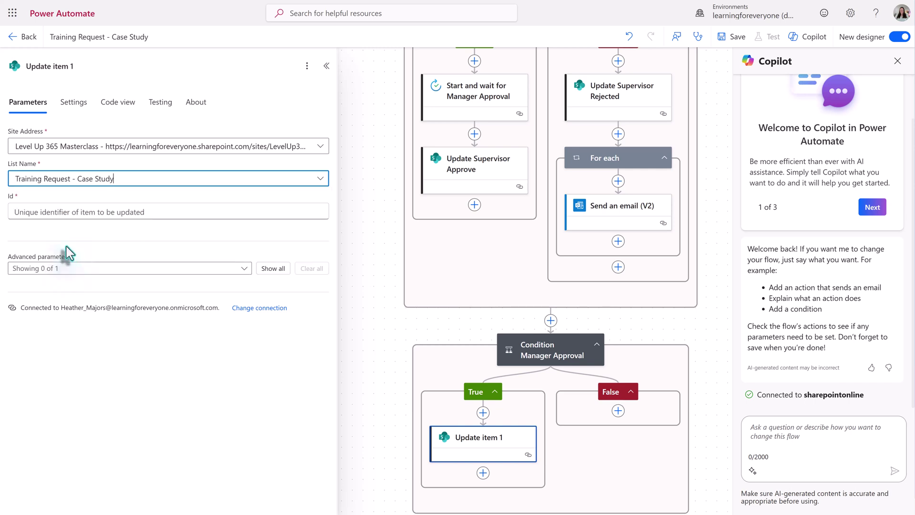
- Set the Id to the dynamic ID from "When an item is created" and rename the action "Update item Manager"
left_click(67, 212)
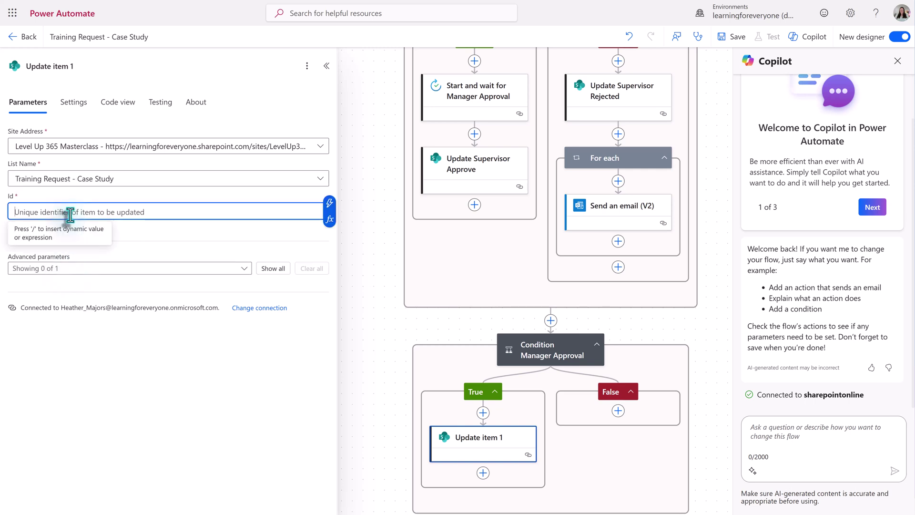
left_click(329, 203)
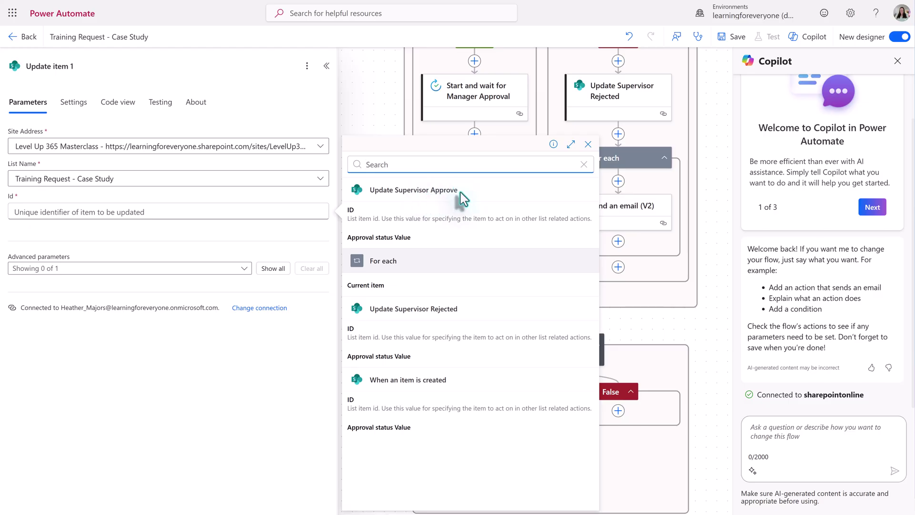
left_click(363, 414)
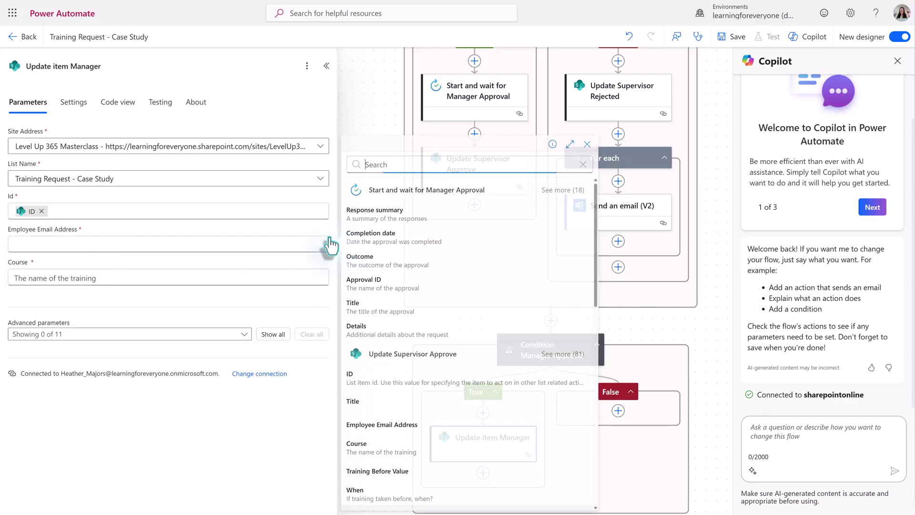
- Fill the Employee Email Address and Course fields with the matching dynamic values from "When an item is created"
type("employee")
left_click(384, 314)
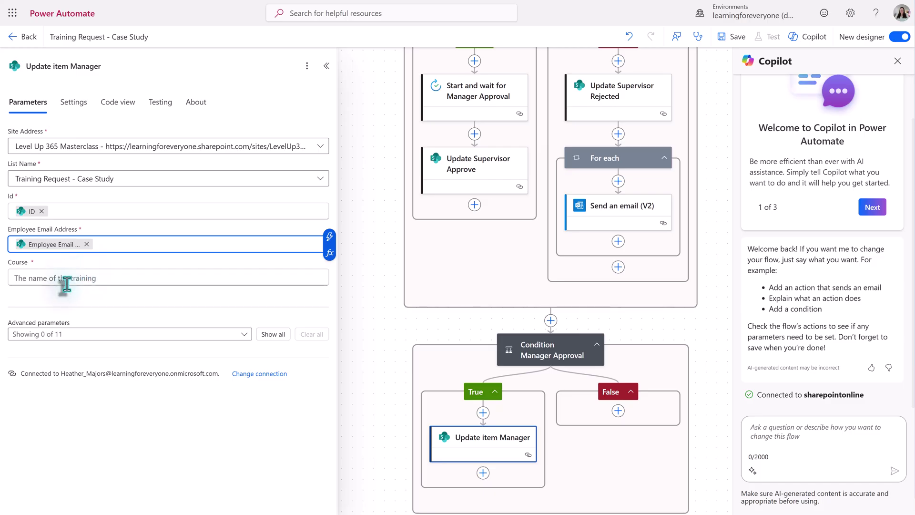
left_click(67, 283)
left_click(329, 271)
type("course")
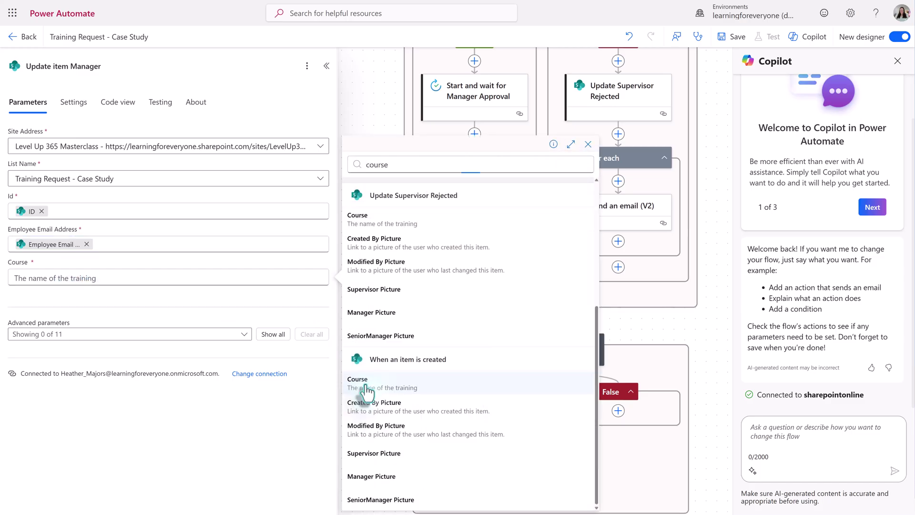
left_click(366, 392)
- Show all advanced parameters of "Update item Manager" and set ManagerApproval to the manager approval's dynamic Outcome
left_click(273, 334)
scroll(210, 368, "down", 2)
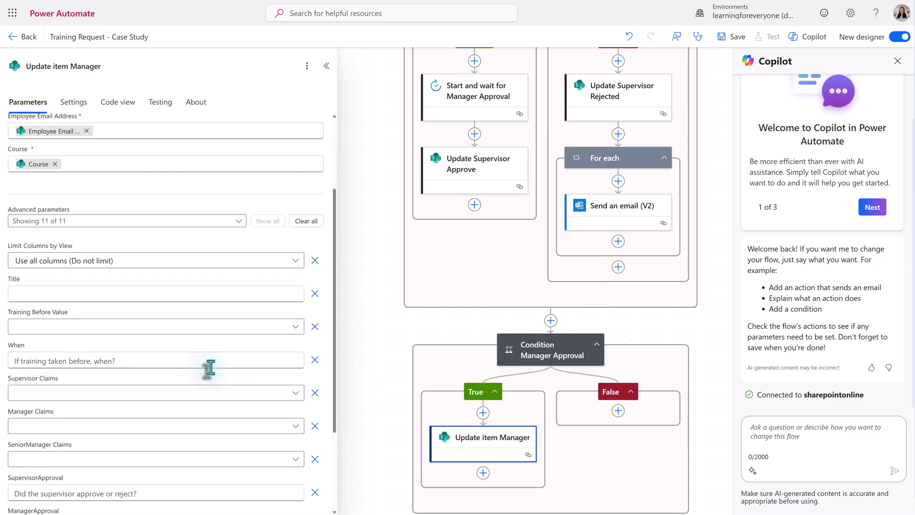
scroll(211, 367, "down", 3)
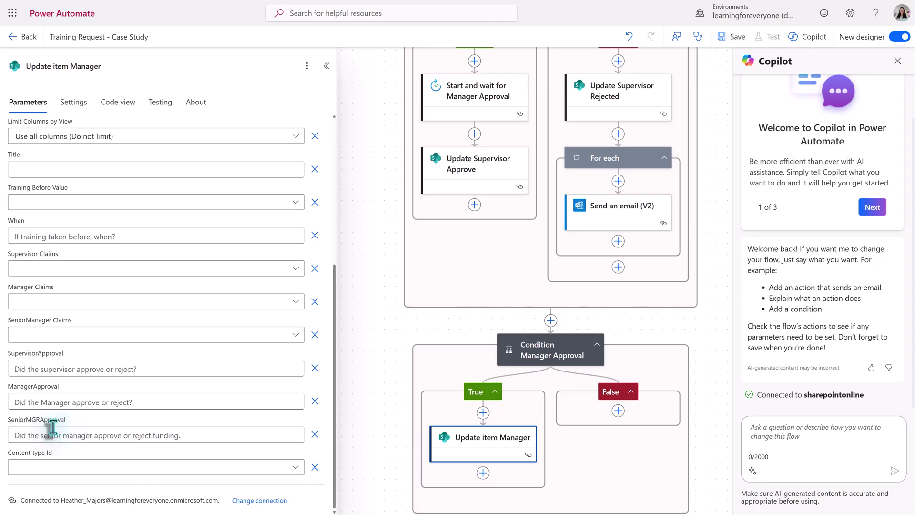
left_click(28, 402)
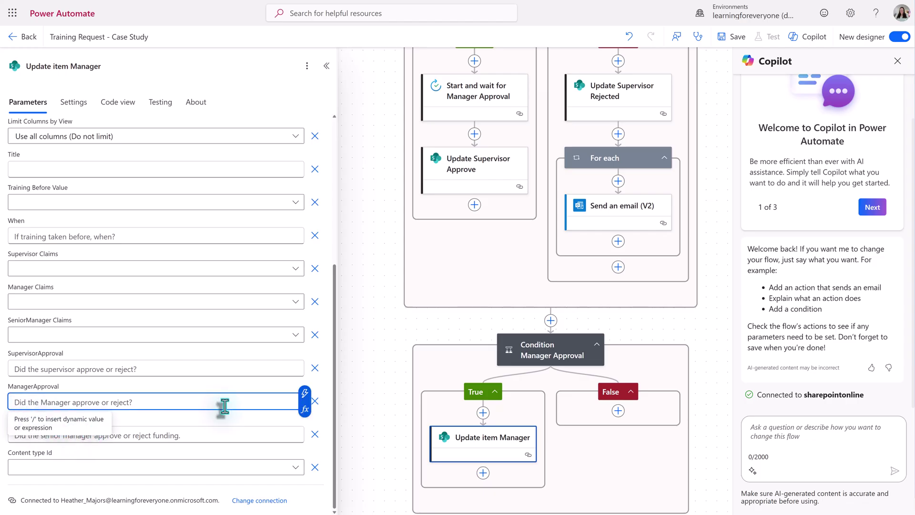
left_click(305, 394)
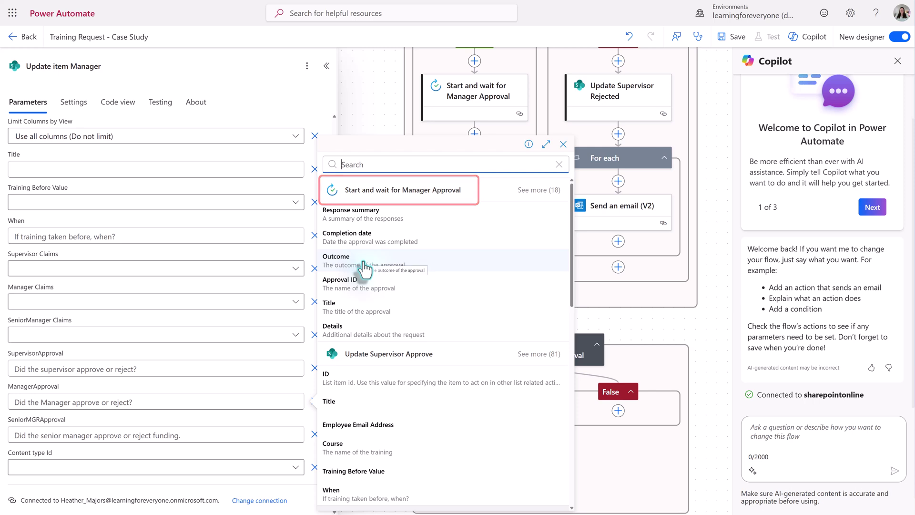
left_click(348, 267)
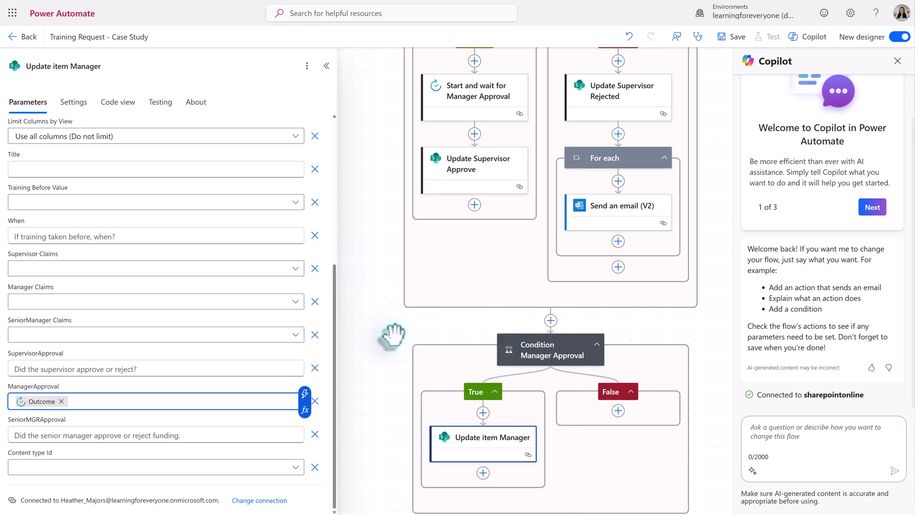
- Copy "Update item Manager" into the manager condition's False branch and rename the copy "Update item Manager Reject"
left_click(339, 267)
right_click(471, 443)
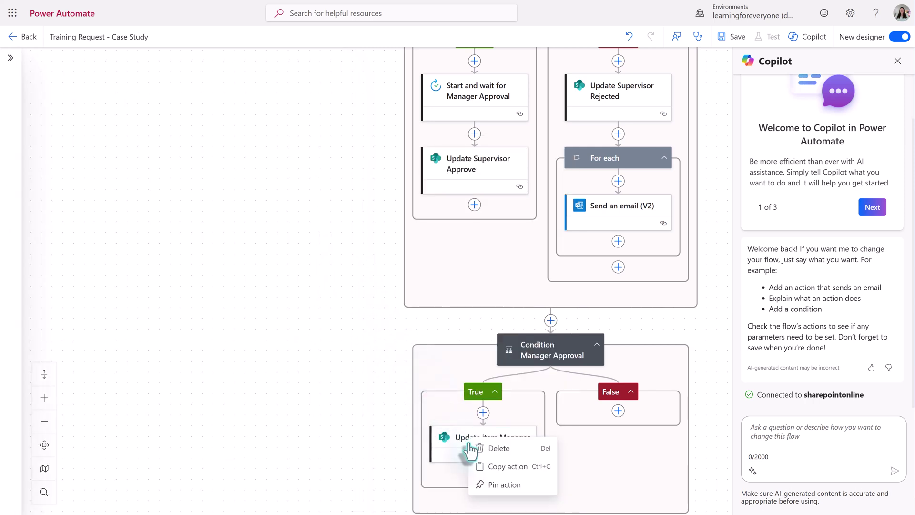
left_click(507, 467)
left_click(619, 411)
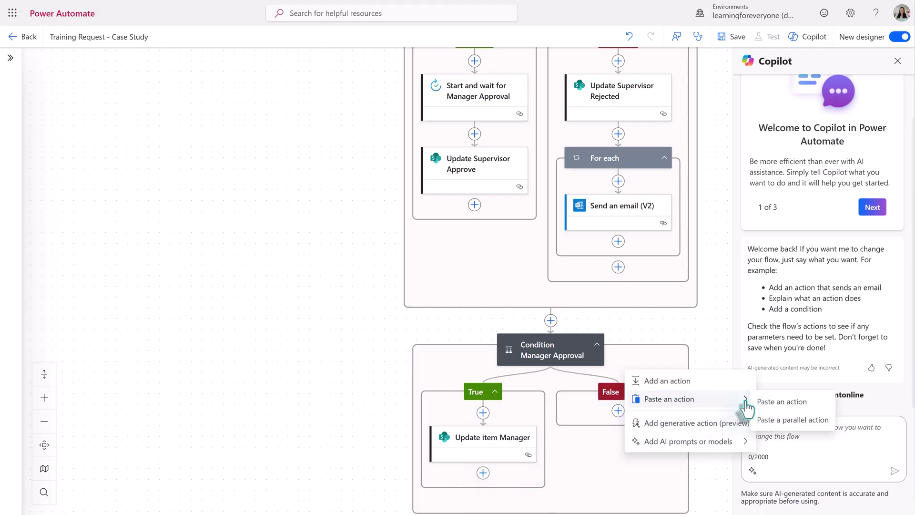
left_click(776, 411)
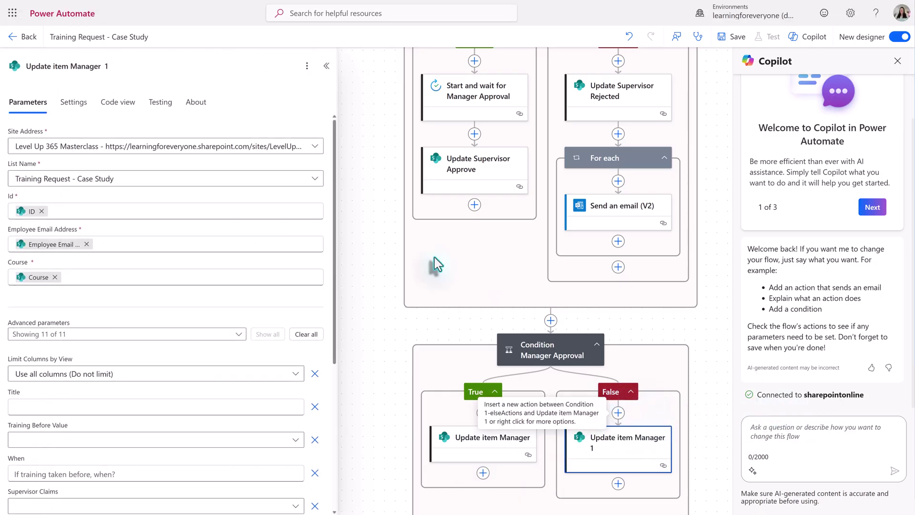
double_click(119, 67)
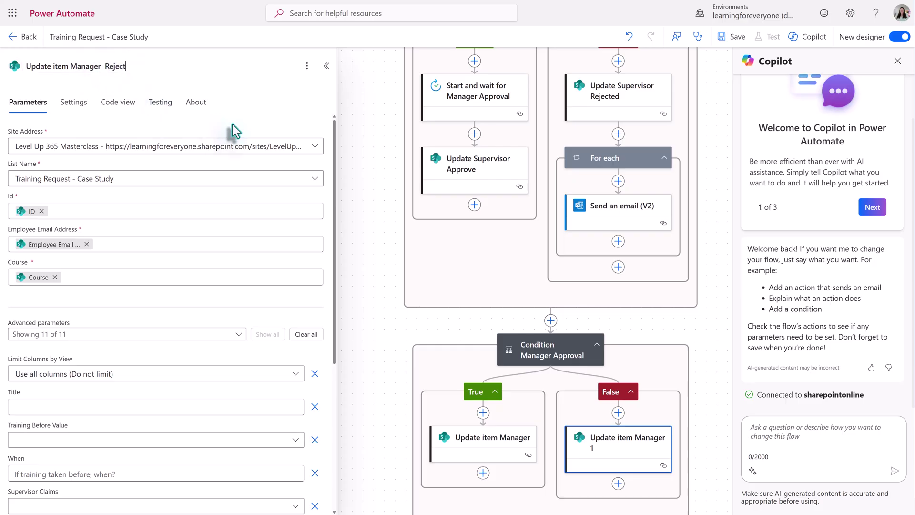
left_click(593, 419)
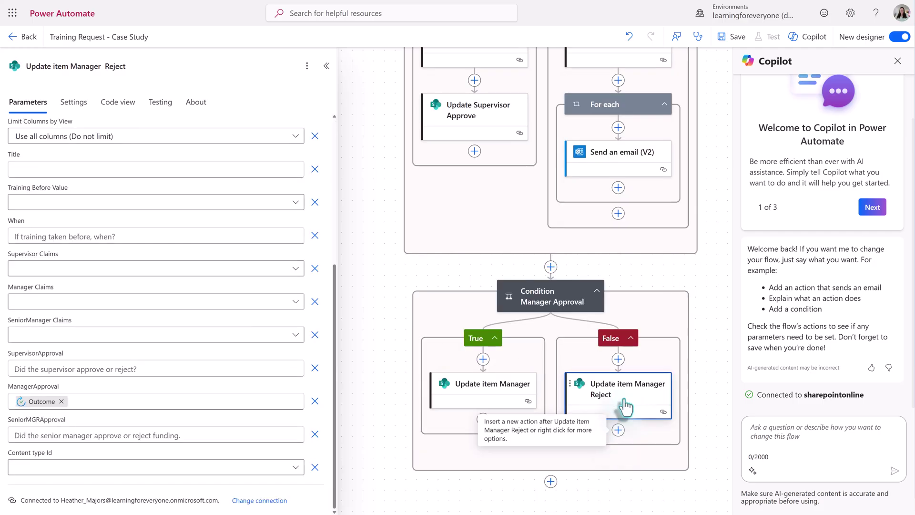
- Add a Send an email (V2) action after "Update item Manager Reject" and rename it "Send an email MGR Rejected"
left_click(618, 430)
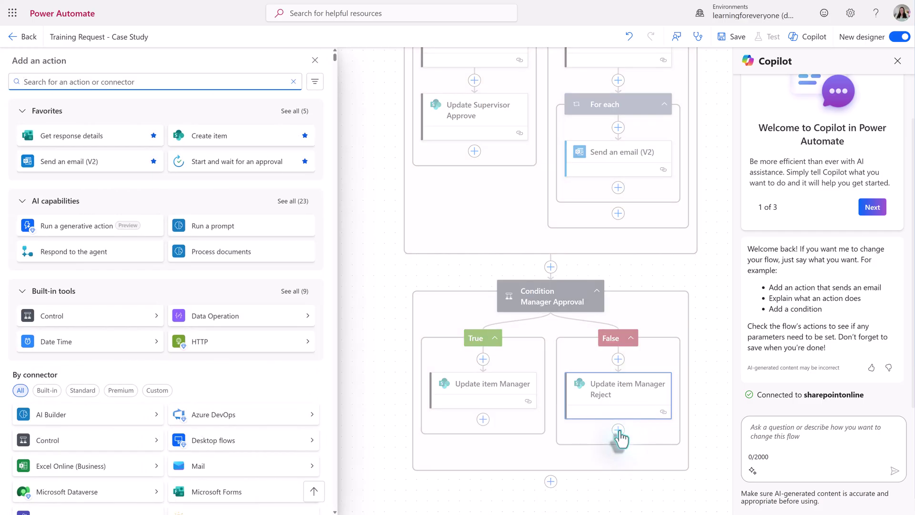
left_click(41, 164)
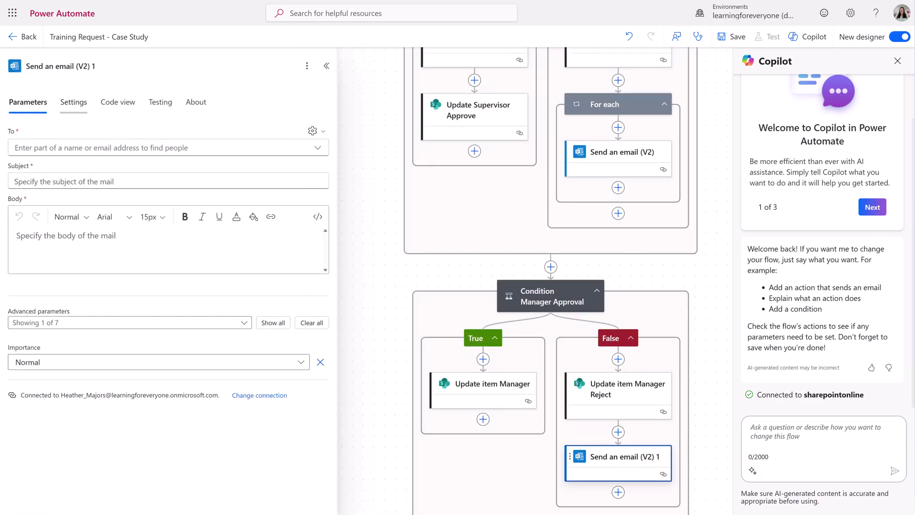
left_click_drag(74, 66, 93, 65)
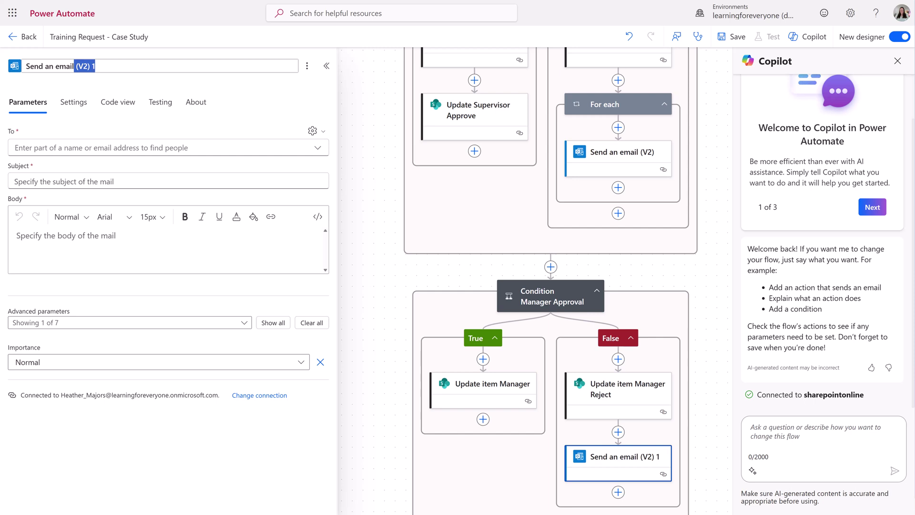
type("MGR Rejected")
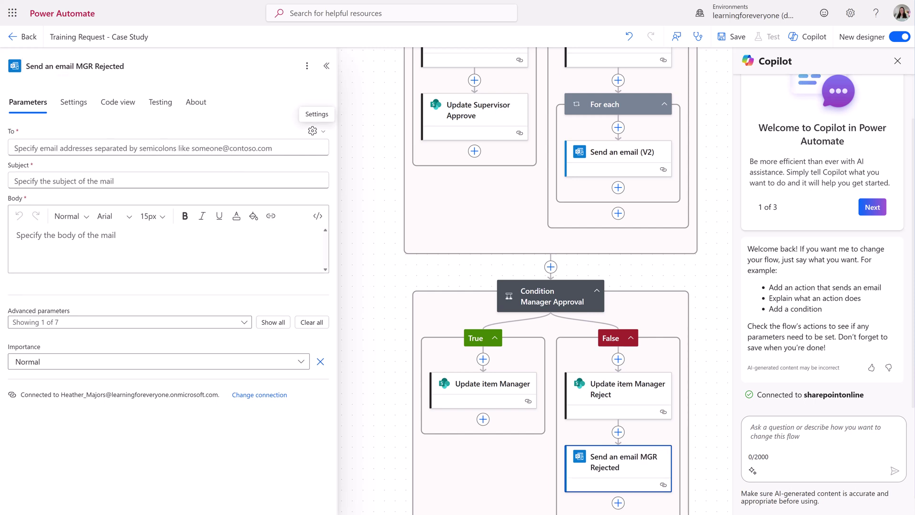
- Fill in the email: dynamic Employee Email Address as recipient, manager display name plus "rejected your training request" as subject, "same information as before." as body
left_click(312, 147)
left_click(329, 139)
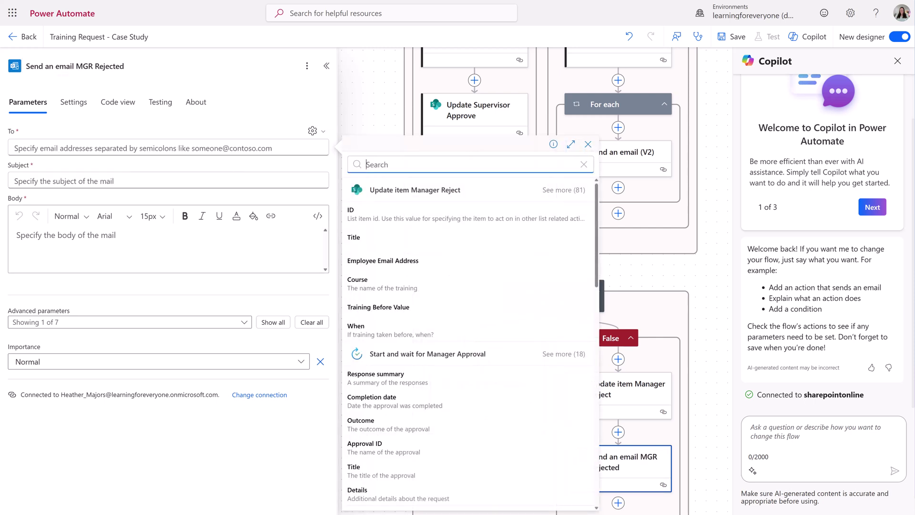
type("employ")
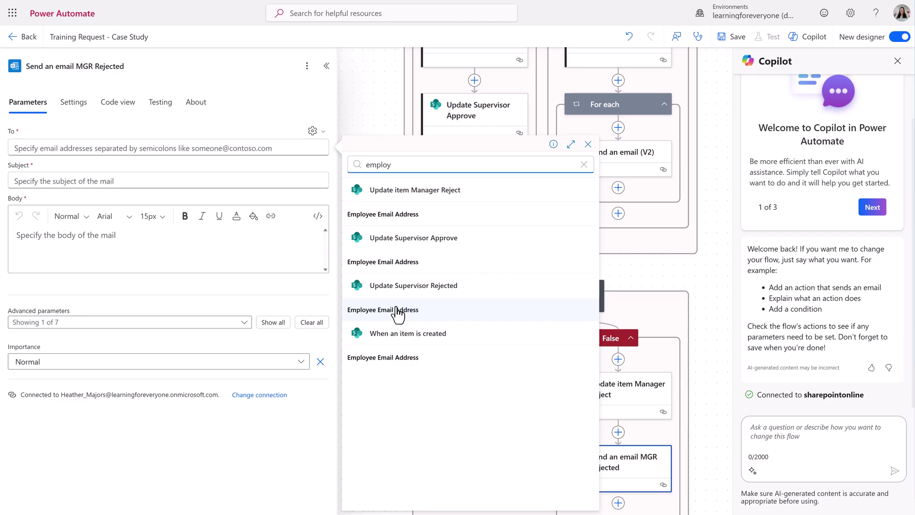
left_click(379, 359)
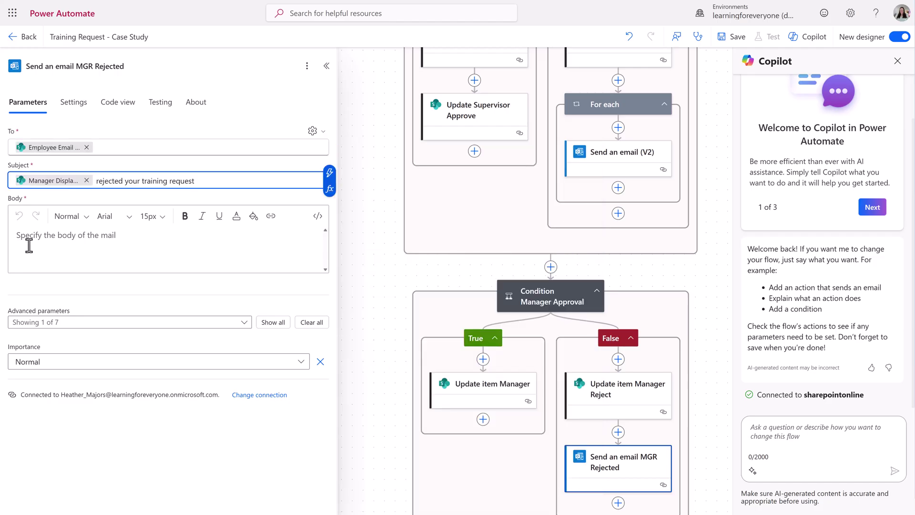
left_click(153, 245)
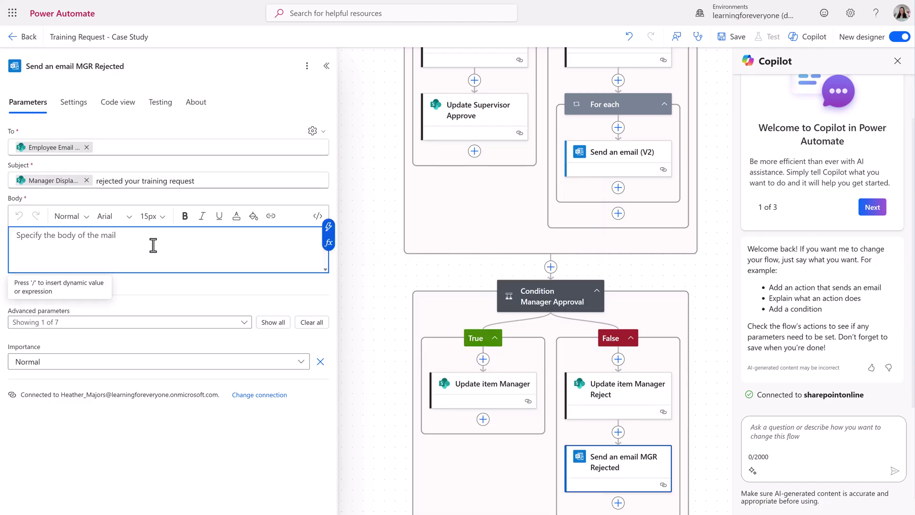
key("ctrl+v")
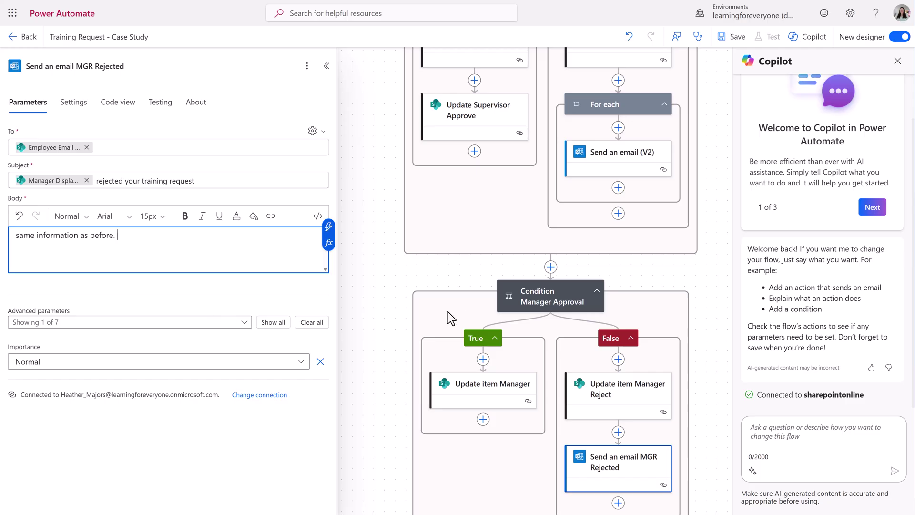
- Add an "Approve/Reject - First to respond" approval action after the manager condition and name it "Start and wait for SR MGR Approval"
scroll(547, 455, "down", 2)
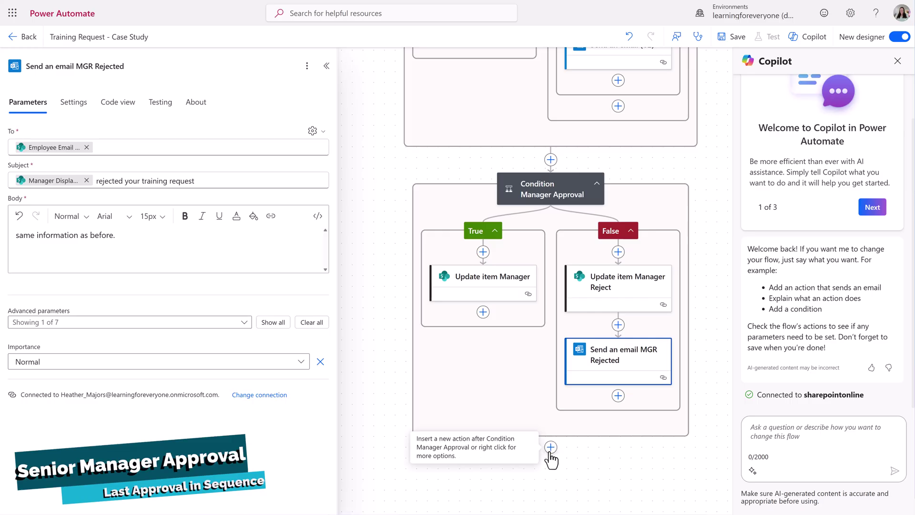
left_click(550, 448)
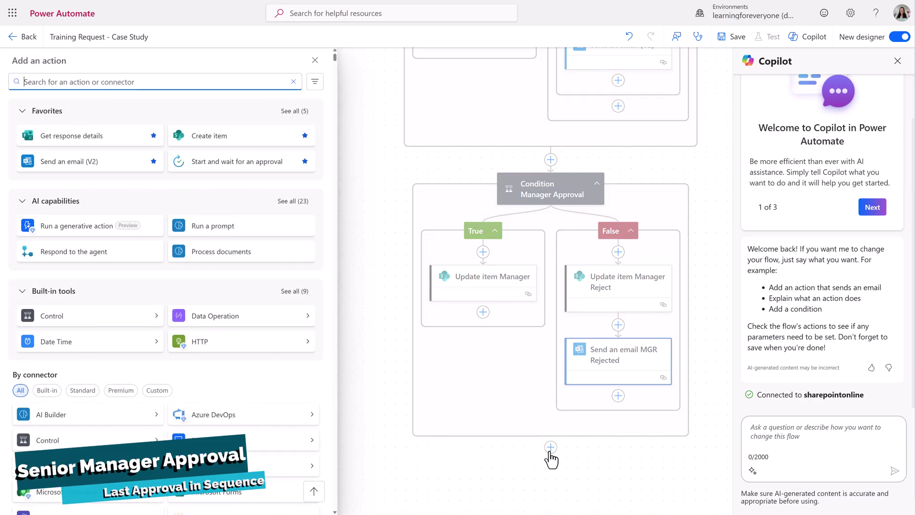
left_click(215, 170)
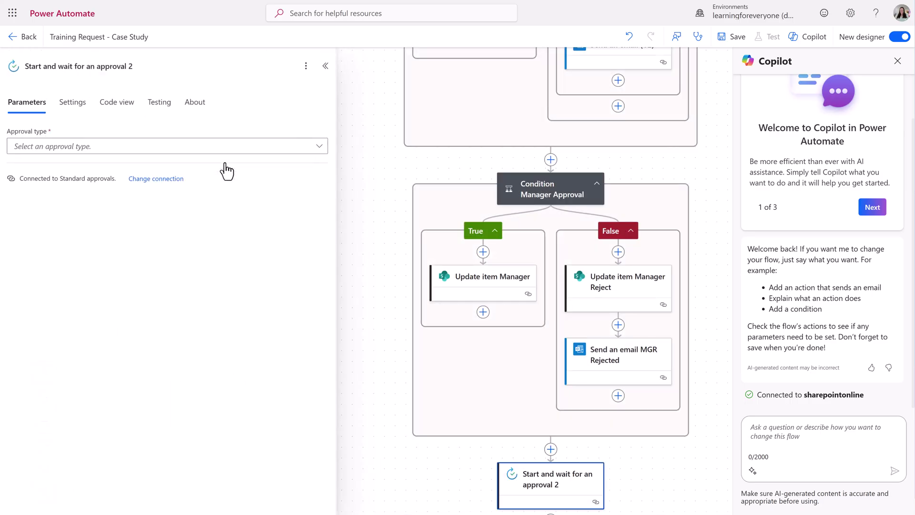
left_click(92, 148)
left_click(85, 186)
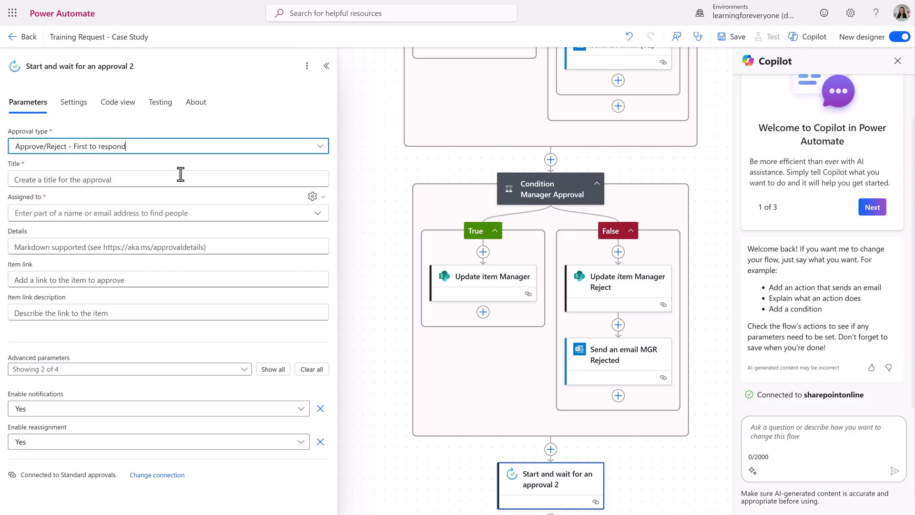
left_click(95, 181)
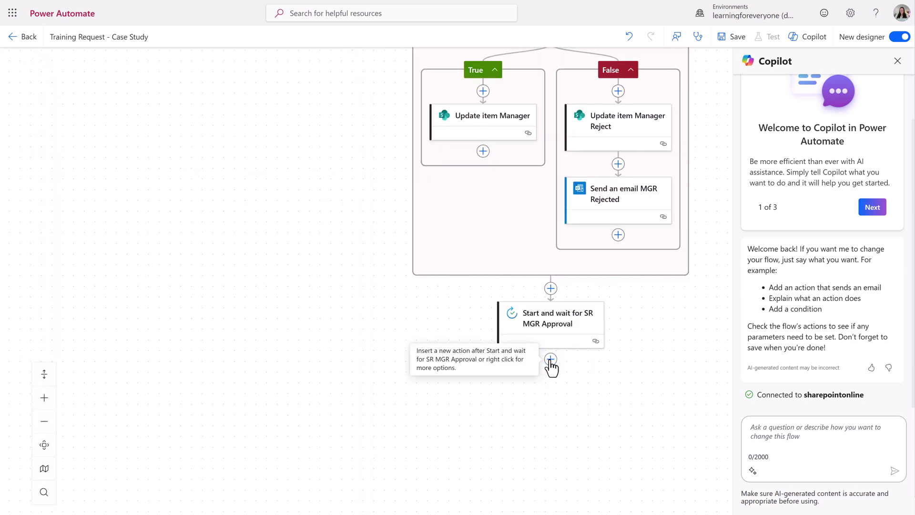
- Add a Condition control directly after the "Start and wait for SR MGR Approval" action
left_click(550, 360)
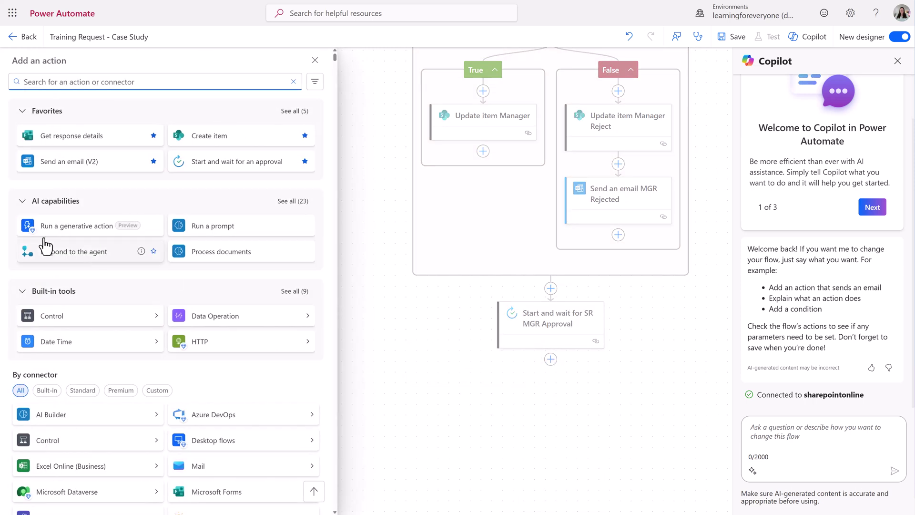
left_click(70, 317)
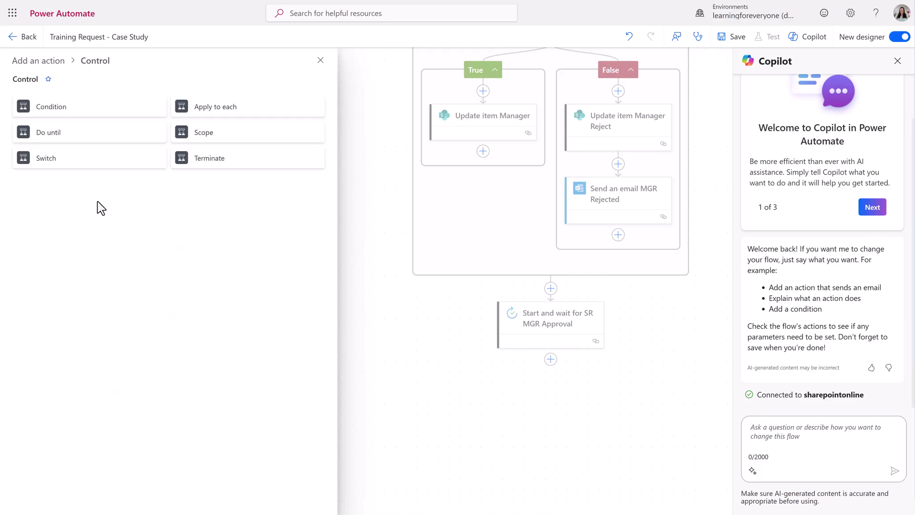
left_click(76, 105)
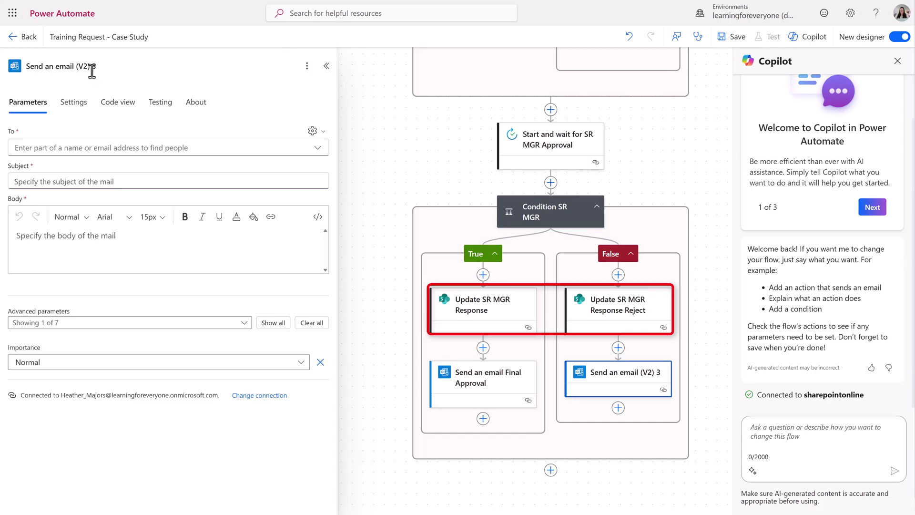
- Rename the email action in the Condition SR MGR False branch "Send an email Budget Rejected"
left_click_drag(76, 66, 121, 64)
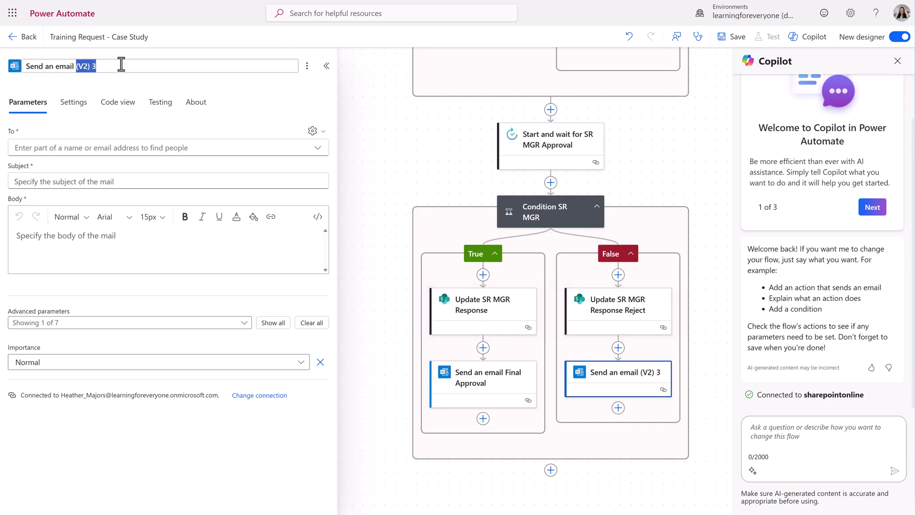
type("Budget Rejected")
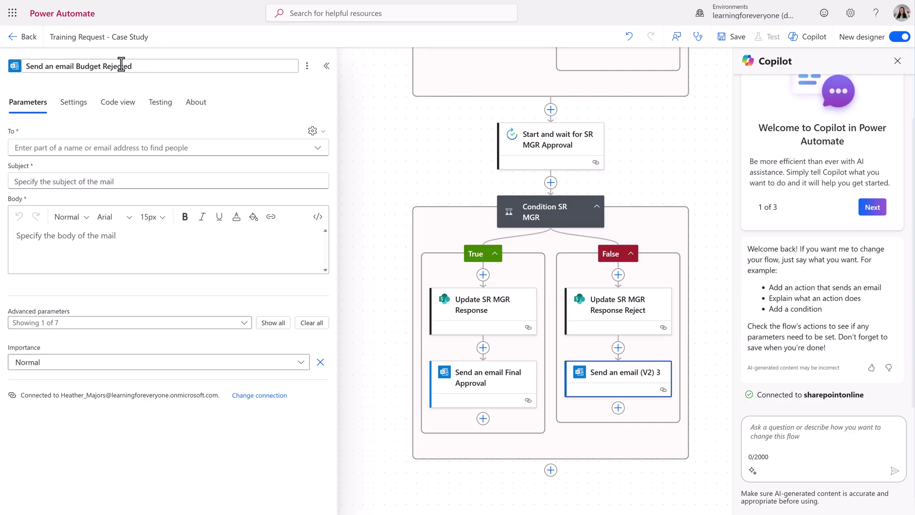
key("Return")
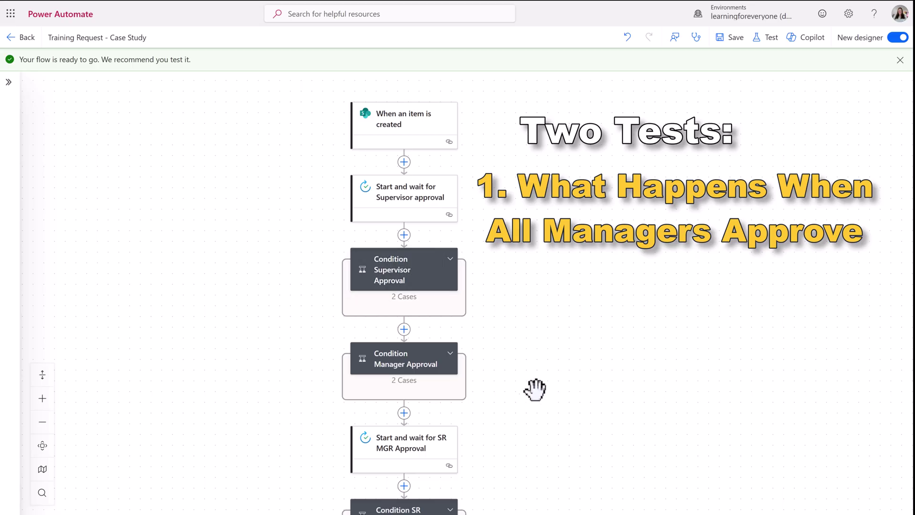
- Open "Start and wait for SR MGR Approval" and examine its title, assignee and details
scroll(514, 372, "down", 3)
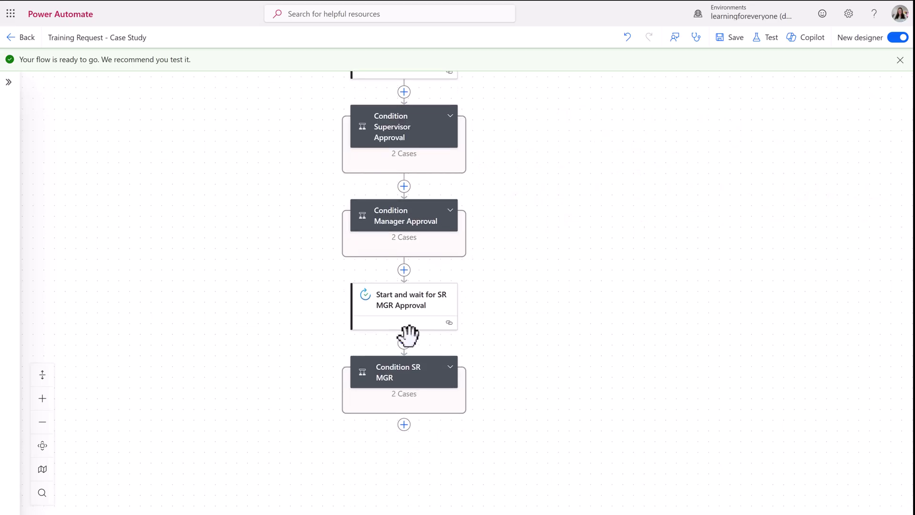
left_click(429, 308)
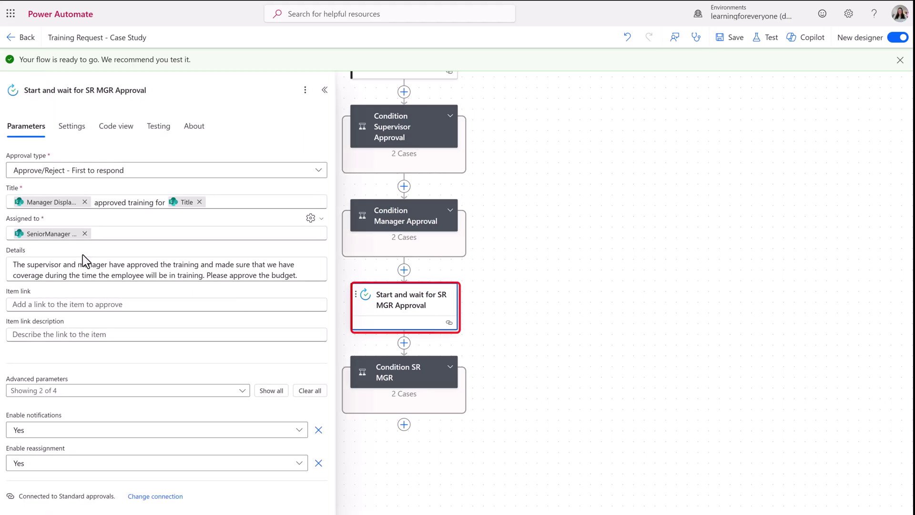
left_click(105, 234)
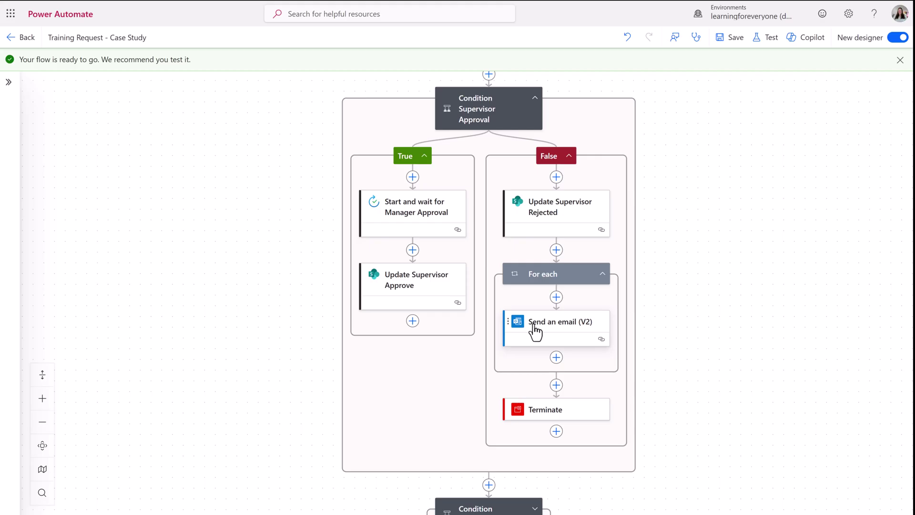
- Examine the supervisor condition's branches and open the Terminate action in its False branch to check the status setting
scroll(536, 332, "down", 3)
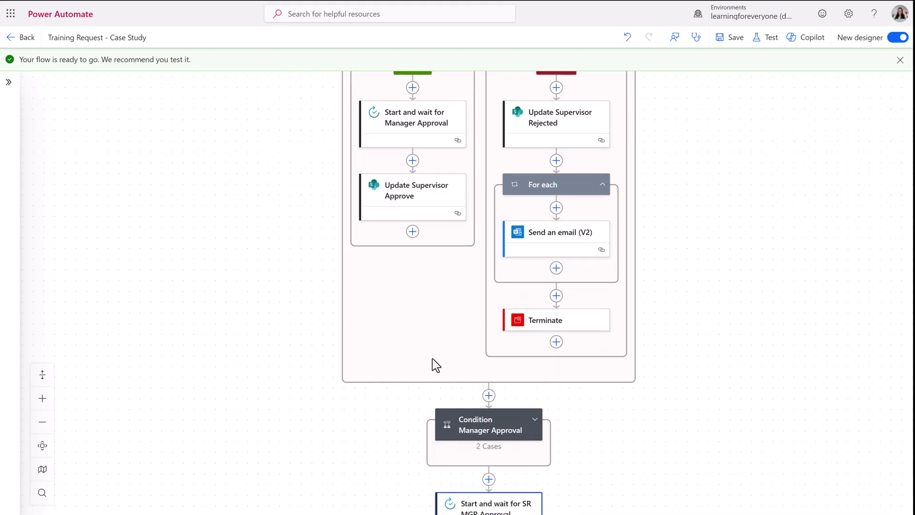
scroll(427, 372, "down", 2)
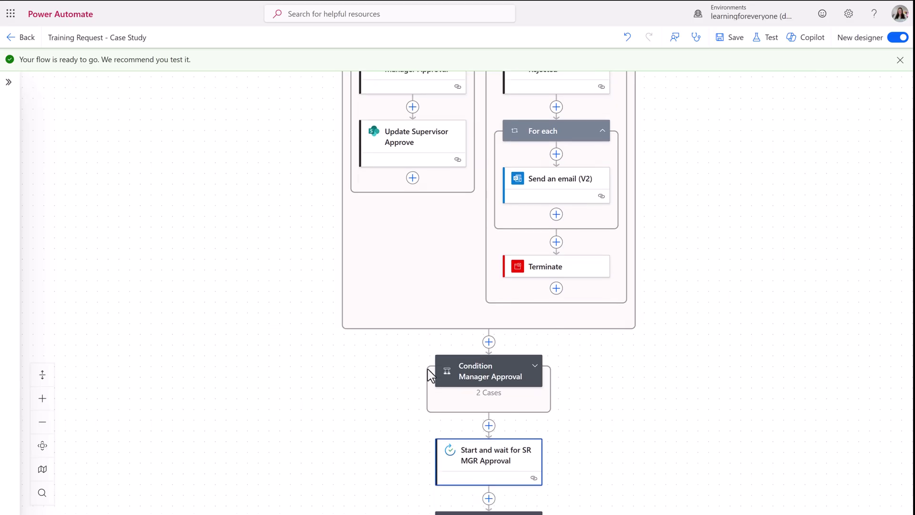
scroll(427, 368, "up", 2)
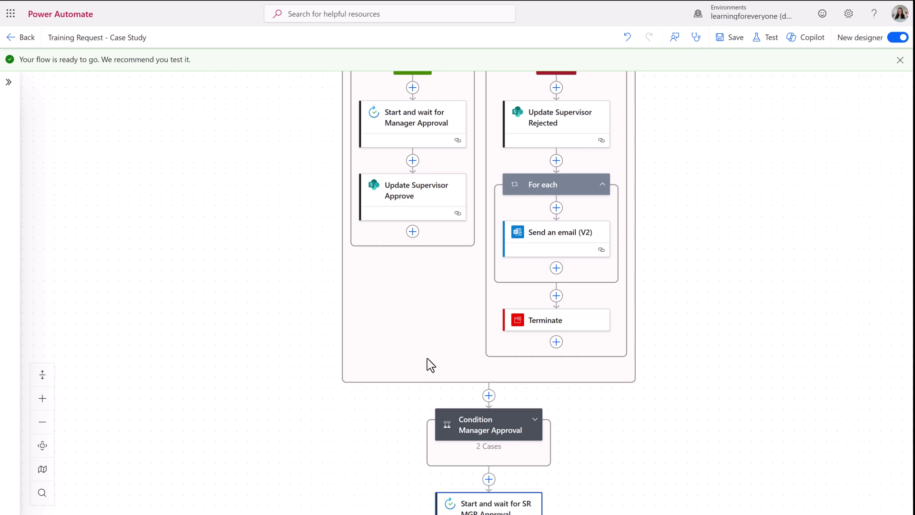
scroll(619, 339, "up", 1)
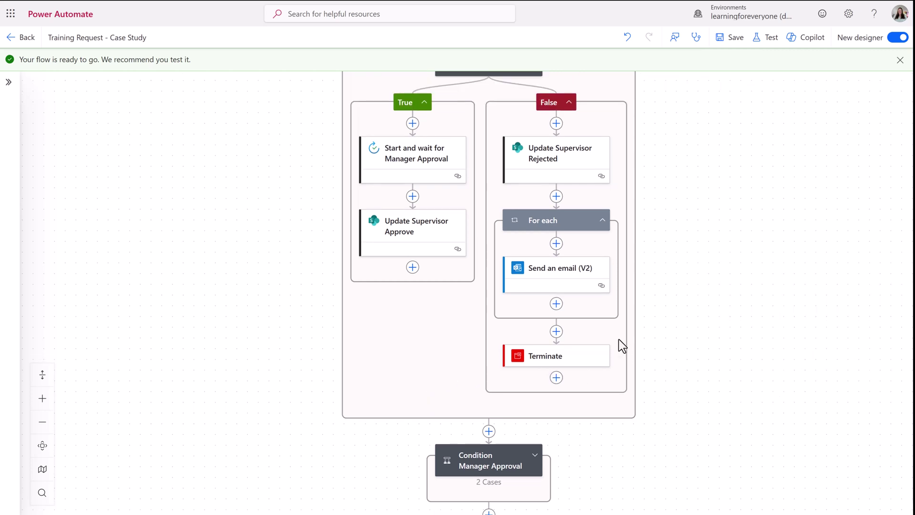
left_click(581, 365)
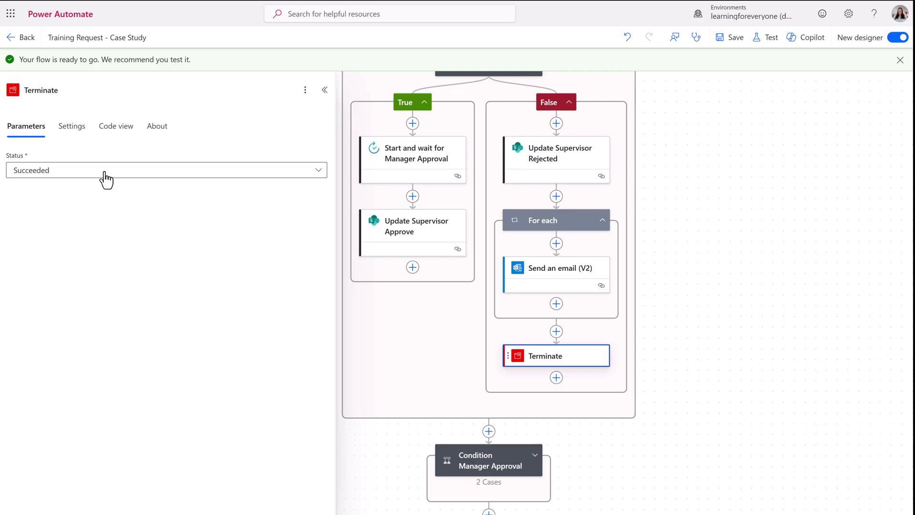
- Expand Condition Manager Approval and Condition SR MGR to examine the actions in their True and False branches
left_click(535, 454)
scroll(615, 341, "down", 3)
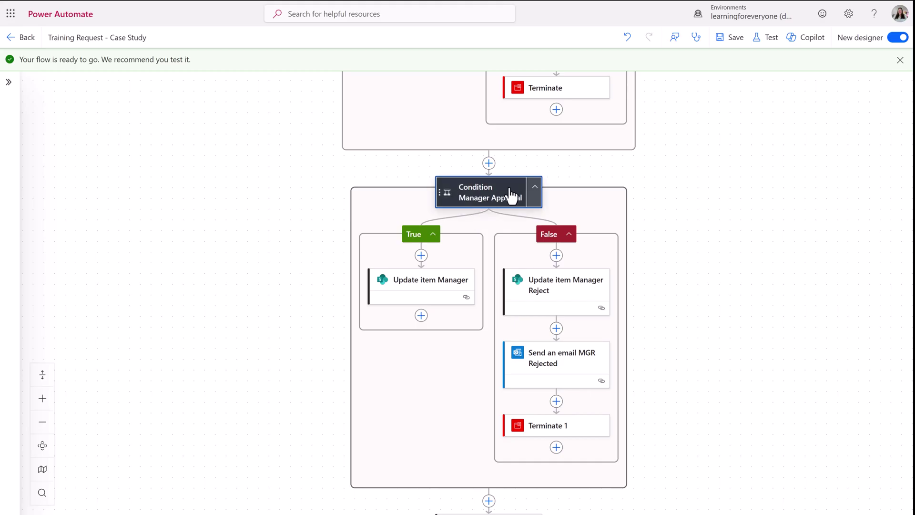
scroll(577, 416, "down", 1)
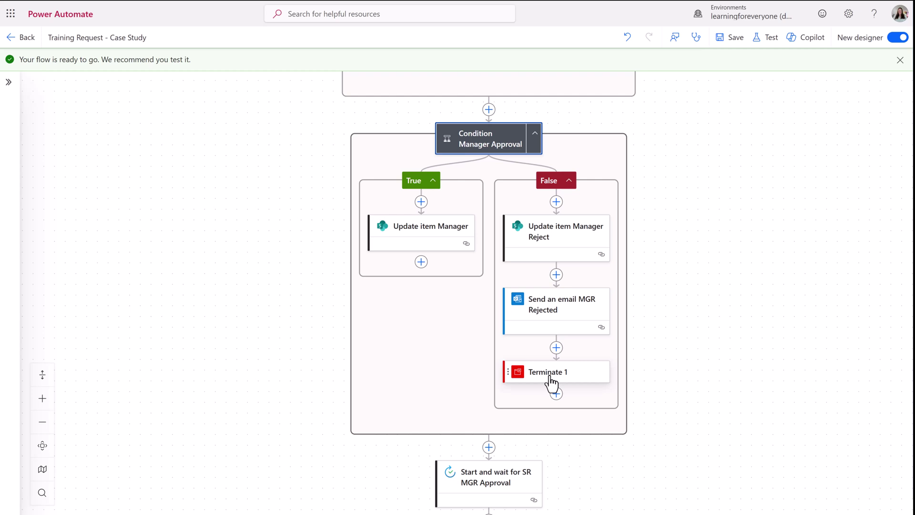
scroll(552, 381, "down", 4)
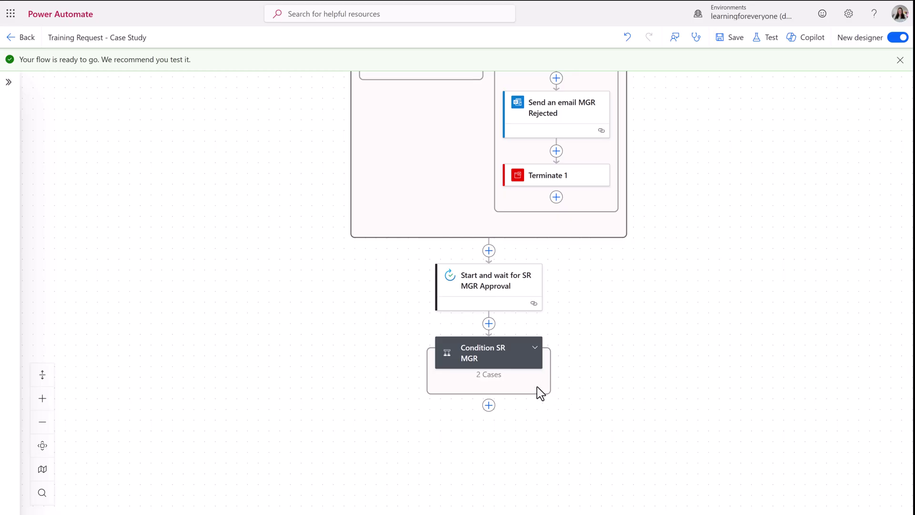
left_click(536, 359)
scroll(625, 399, "down", 3)
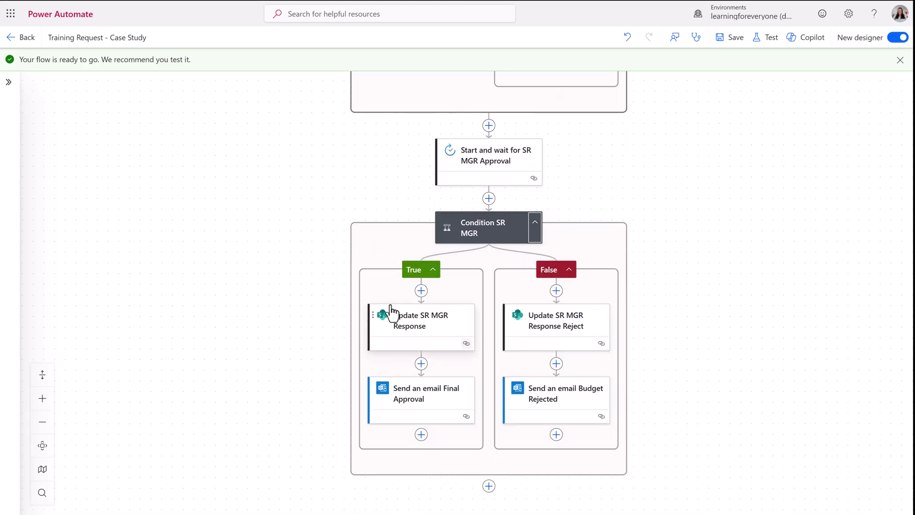